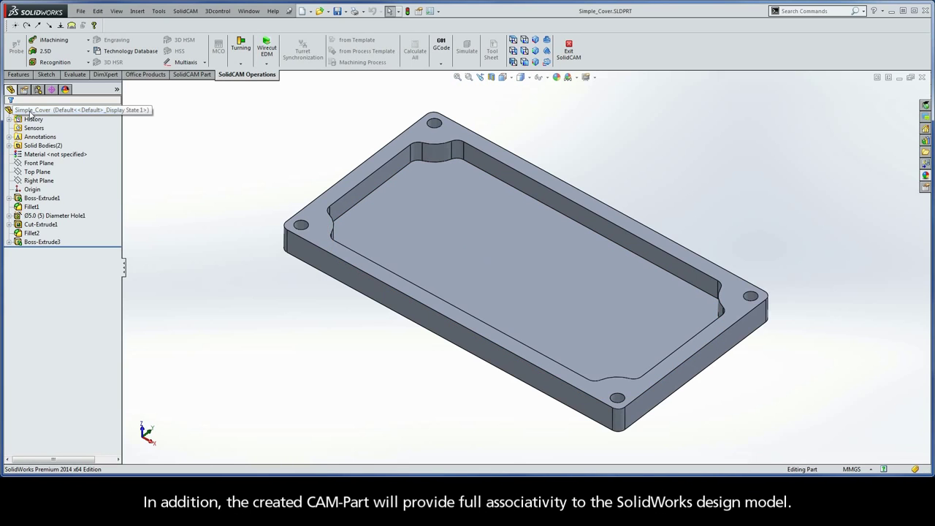
- Create a new milling CAM-Part named Simple_Cover_Milling from the Simple_Cover model, stored in Internal mode
{"action": "left_click", "coordinate": [32, 111]}
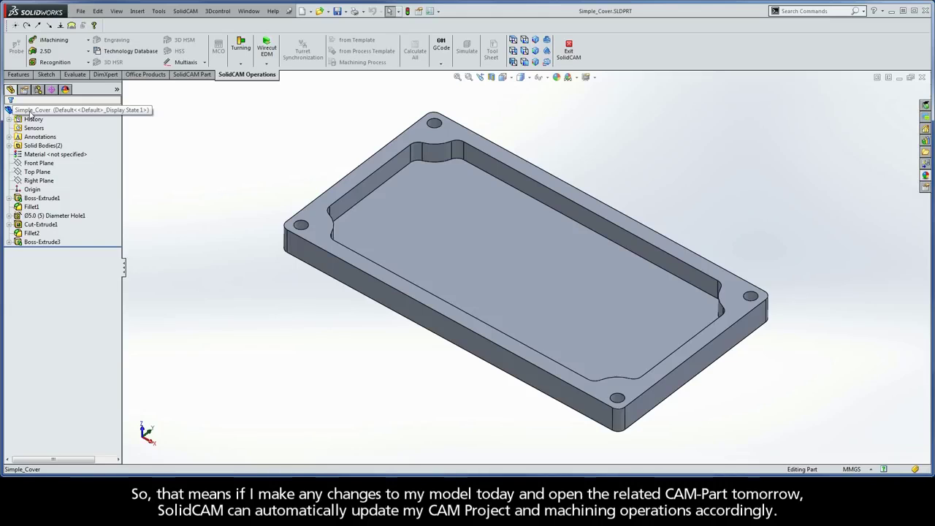
{"action": "left_click", "coordinate": [31, 111]}
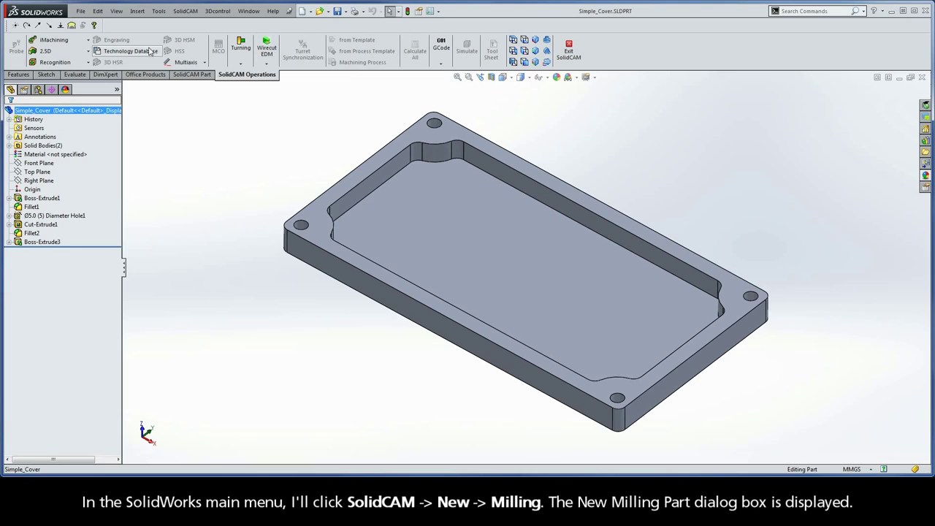
{"action": "left_click", "coordinate": [184, 16]}
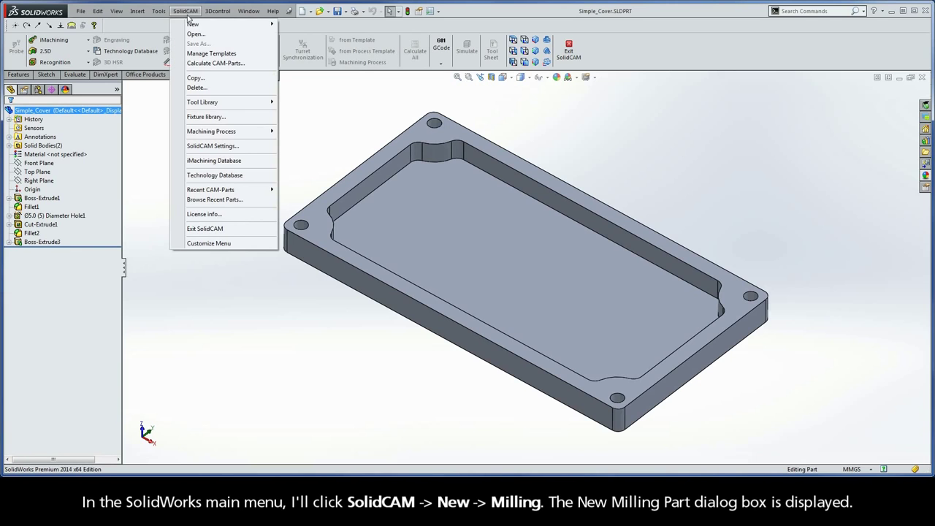
{"action": "mouse_move", "coordinate": [230, 27]}
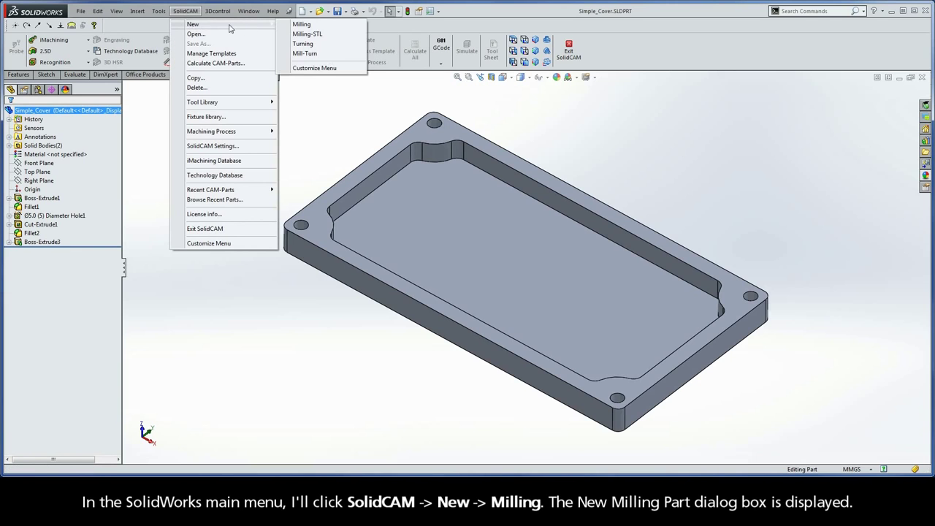
{"action": "left_click", "coordinate": [311, 28]}
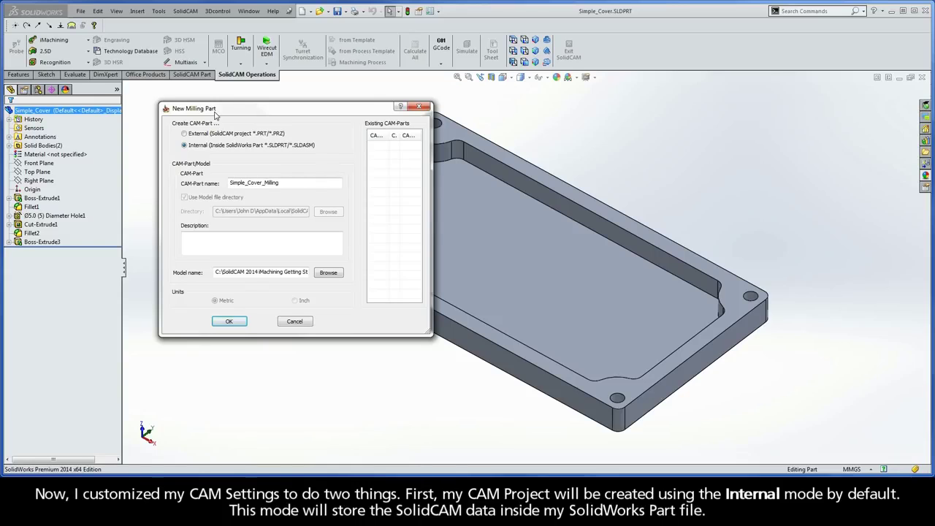
{"action": "left_click", "coordinate": [184, 146]}
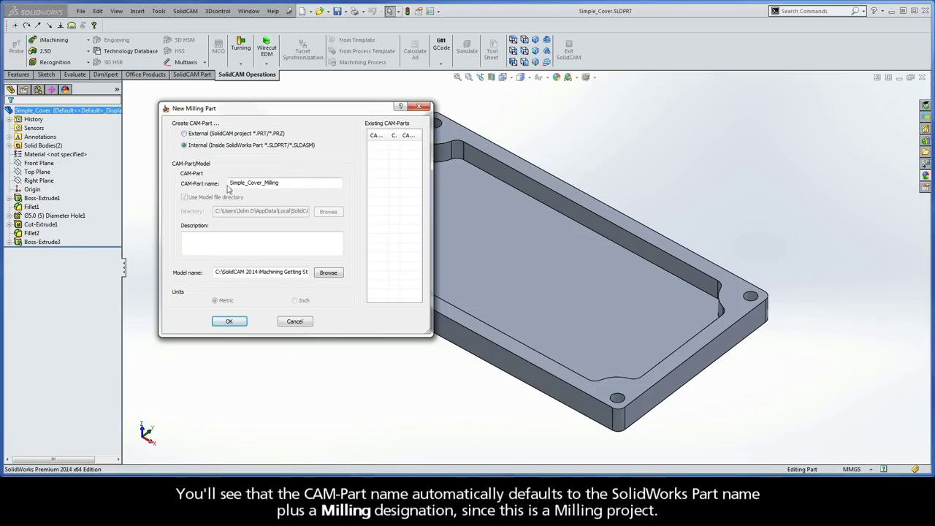
{"action": "left_click_drag", "start_coordinate": [229, 182], "coordinate": [283, 184]}
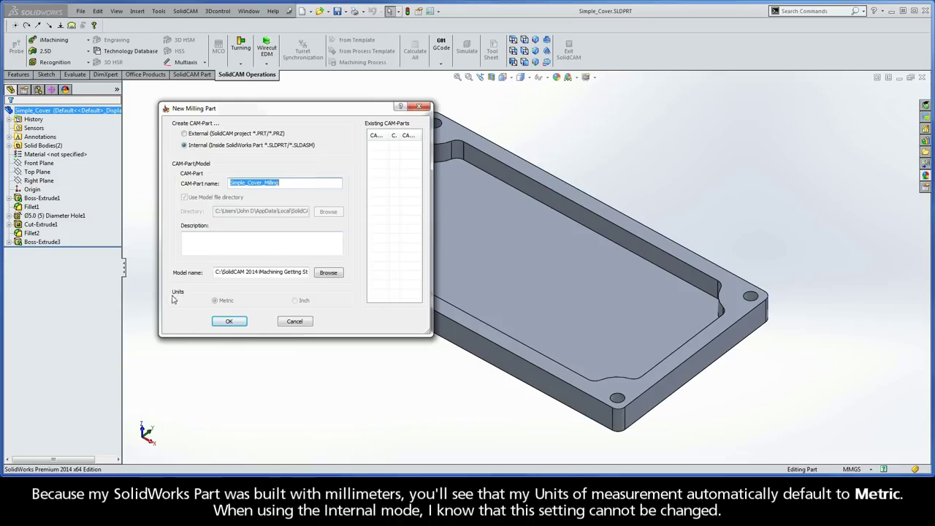
{"action": "left_click", "coordinate": [228, 321]}
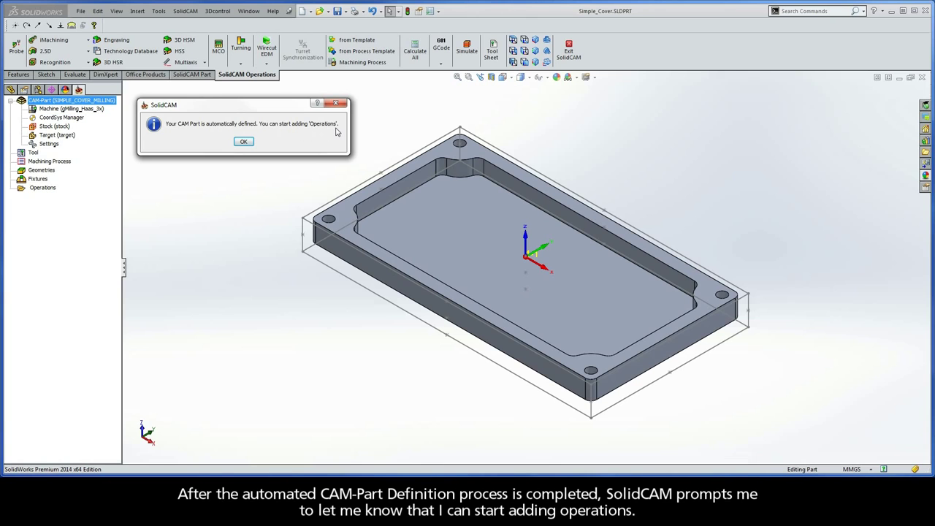
{"action": "left_click", "coordinate": [245, 143]}
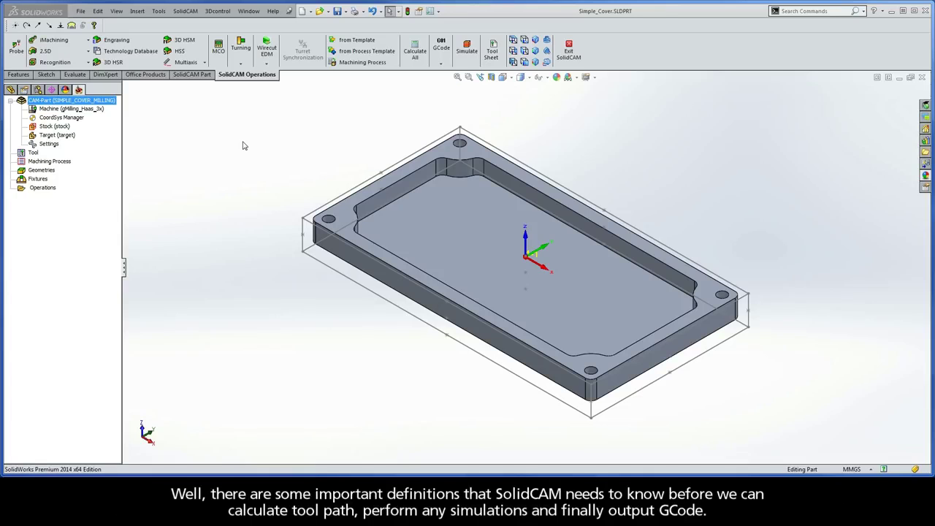
- Review the CAM-Part's machine, coordinate system, stock and target definitions, plus the top face of the model
{"action": "left_click", "coordinate": [61, 109]}
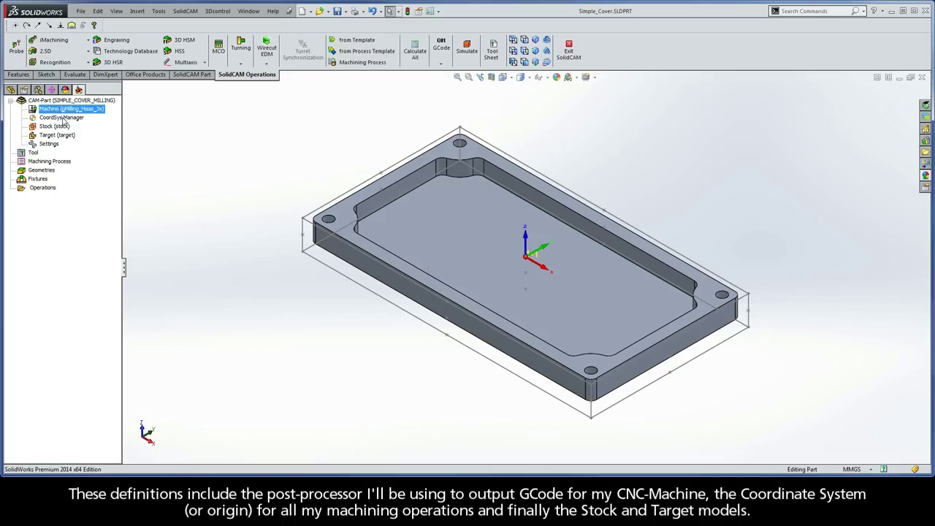
{"action": "left_click", "coordinate": [63, 119]}
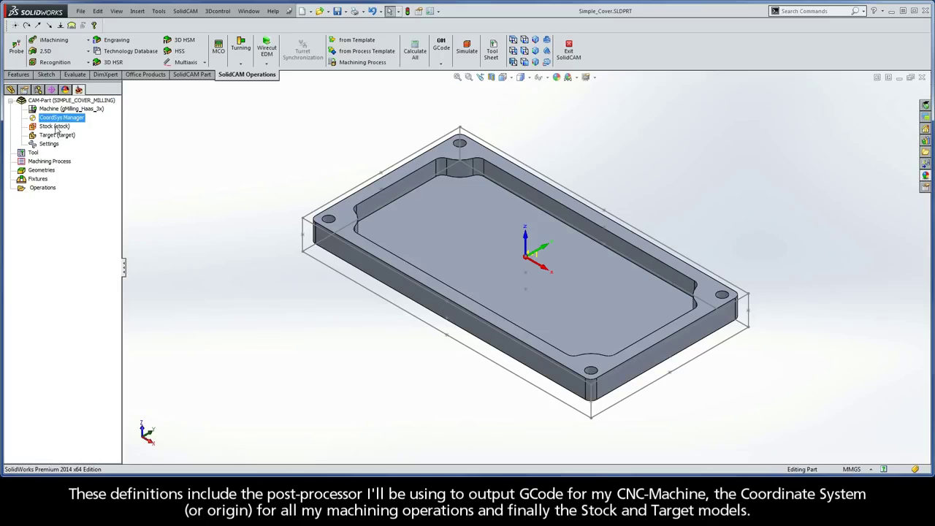
{"action": "left_click", "coordinate": [55, 129]}
{"action": "left_click", "coordinate": [57, 137]}
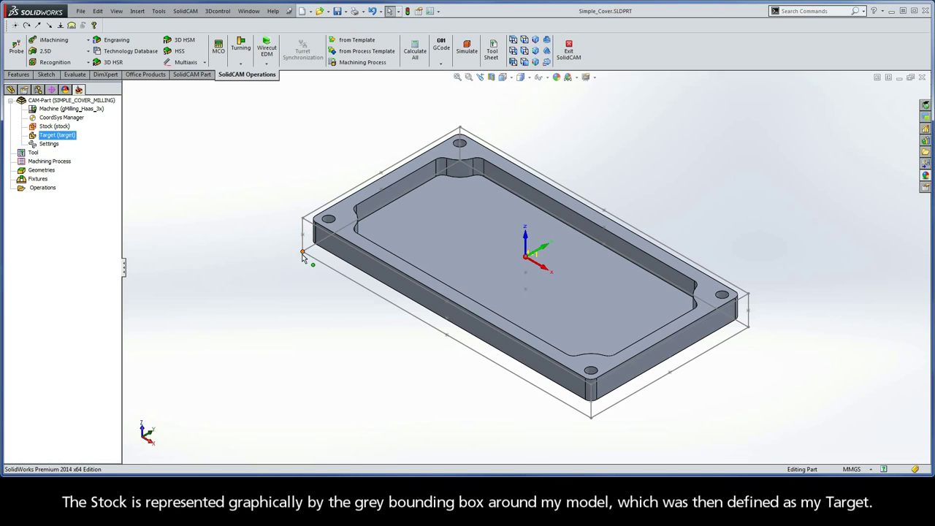
{"action": "left_click", "coordinate": [346, 217]}
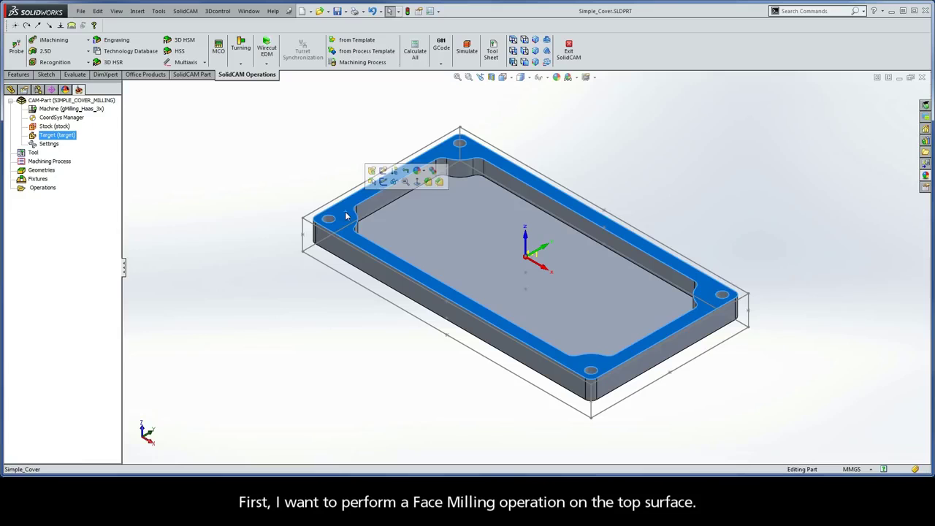
{"action": "key", "text": "Escape"}
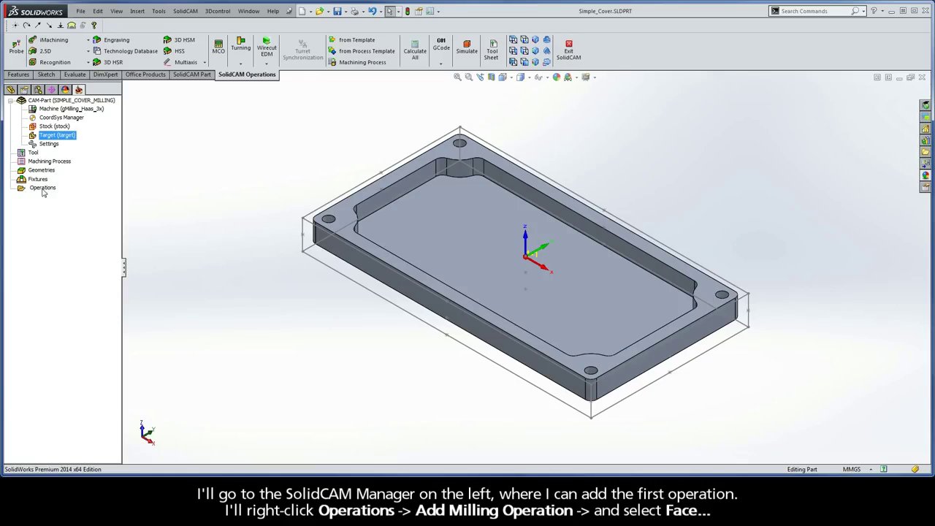
- Add a Face milling operation and define its geometry as a box around the target model, named facemill
{"action": "right_click", "coordinate": [43, 189]}
{"action": "mouse_move", "coordinate": [98, 211]}
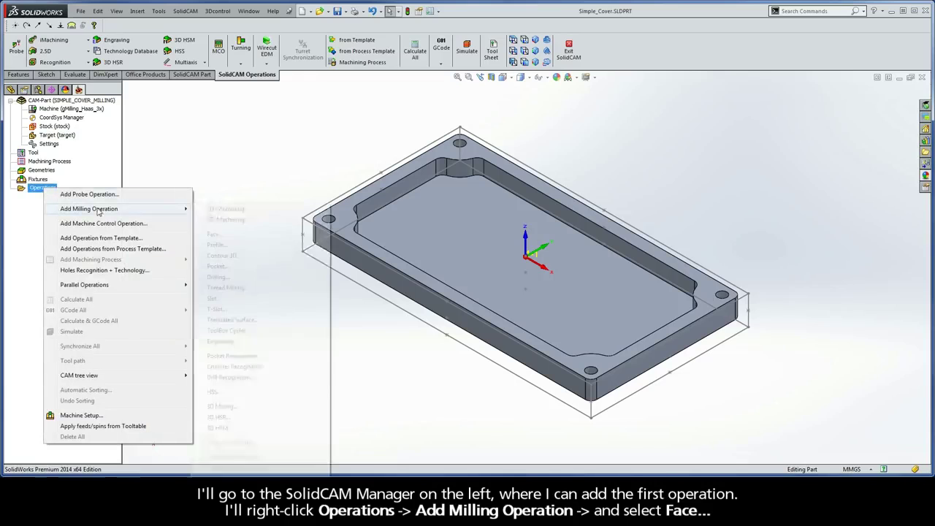
{"action": "left_click", "coordinate": [222, 237]}
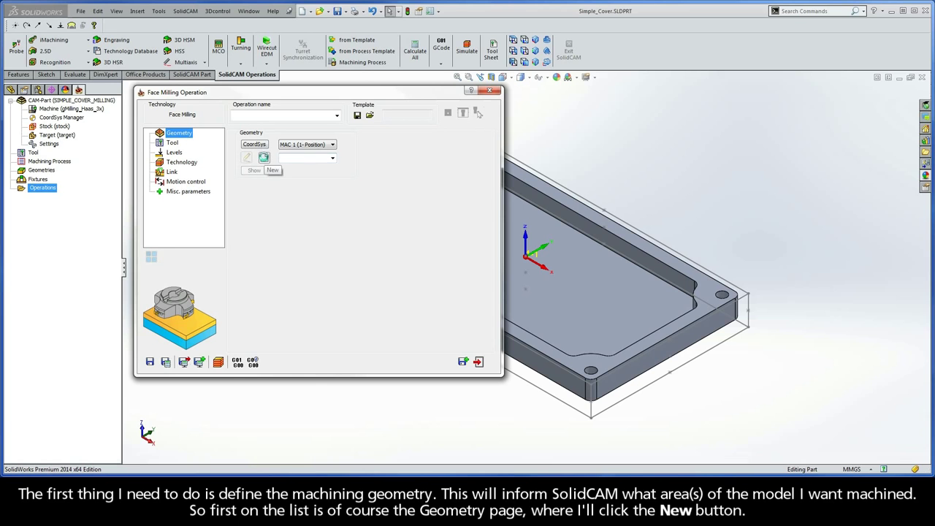
{"action": "left_click", "coordinate": [265, 158]}
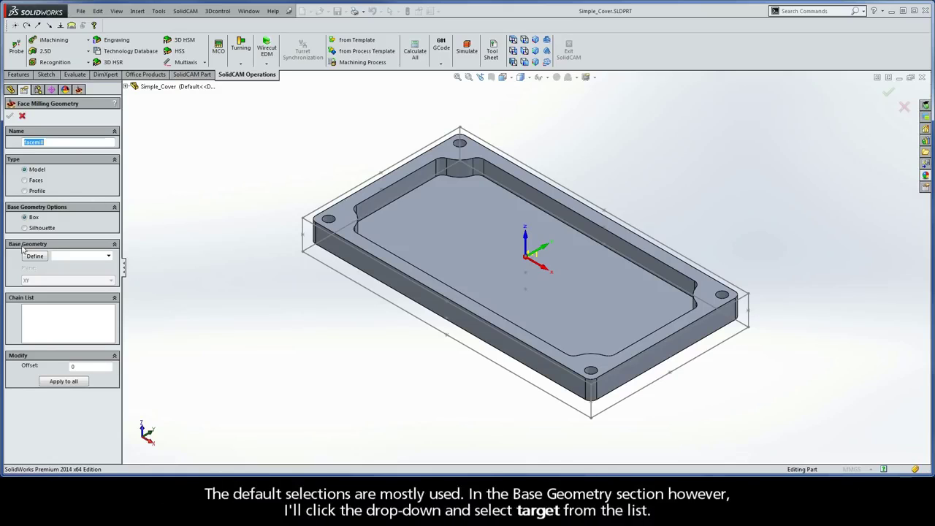
{"action": "left_click", "coordinate": [108, 256]}
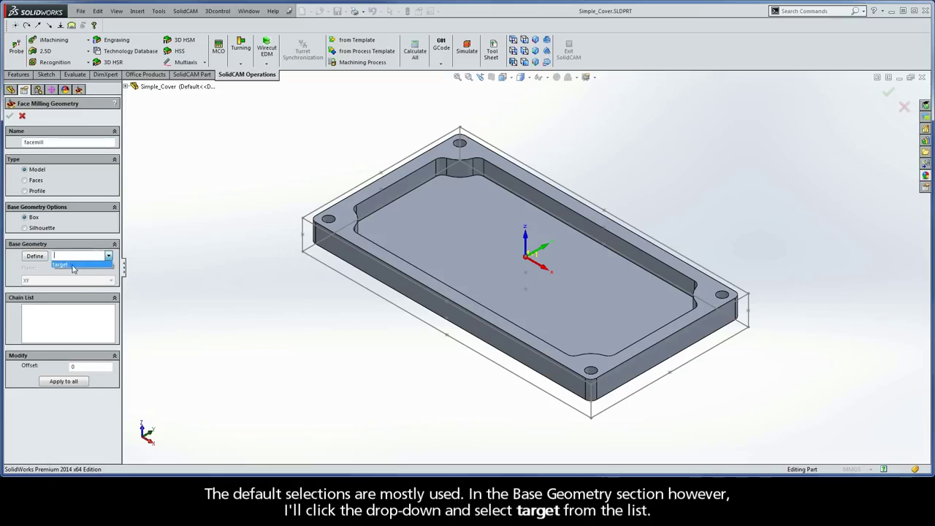
{"action": "left_click", "coordinate": [75, 265]}
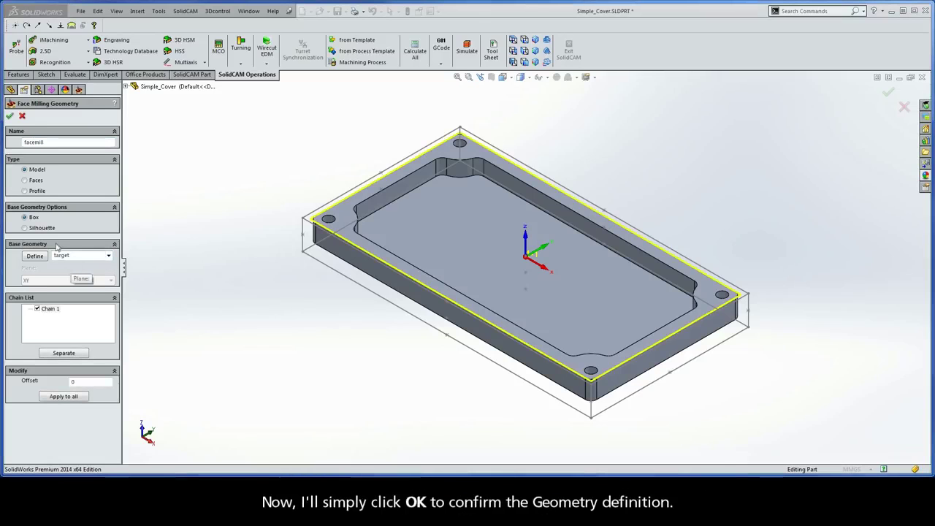
{"action": "left_click", "coordinate": [9, 115]}
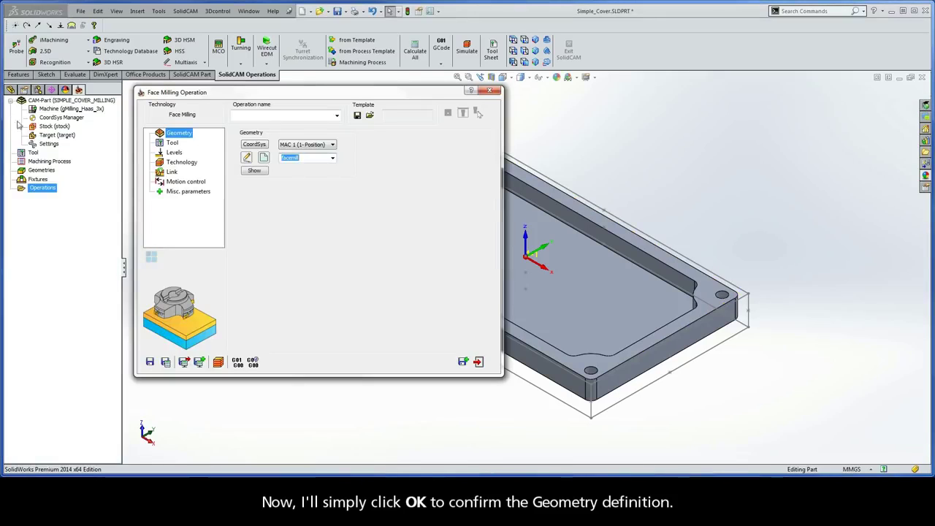
- Import all tools from the Intro_SolidCAM_Tools library and assign the 4 inch face mill to the operation
{"action": "left_click", "coordinate": [172, 143]}
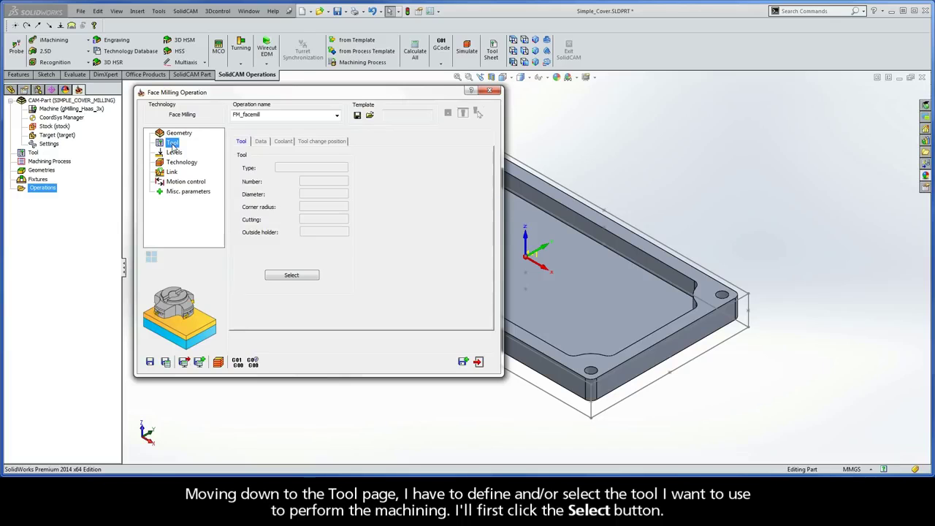
{"action": "left_click", "coordinate": [290, 275]}
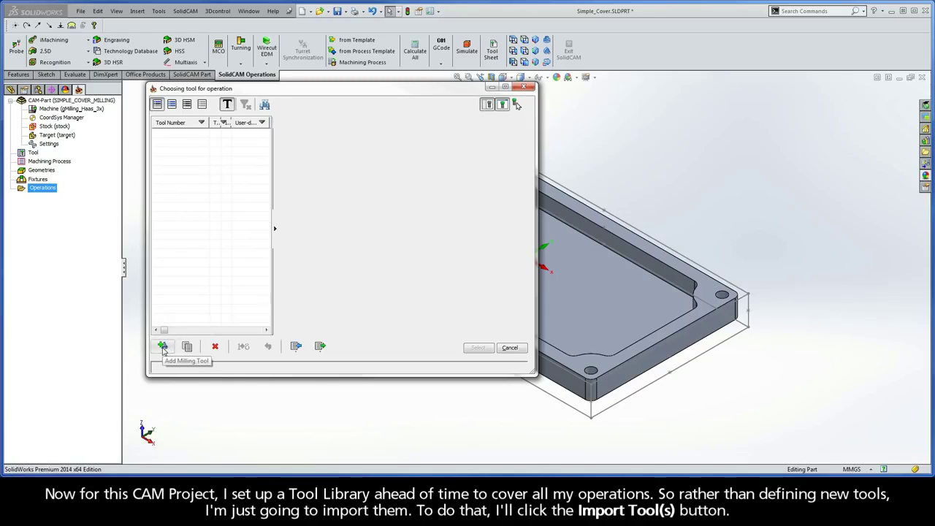
{"action": "left_click", "coordinate": [295, 347]}
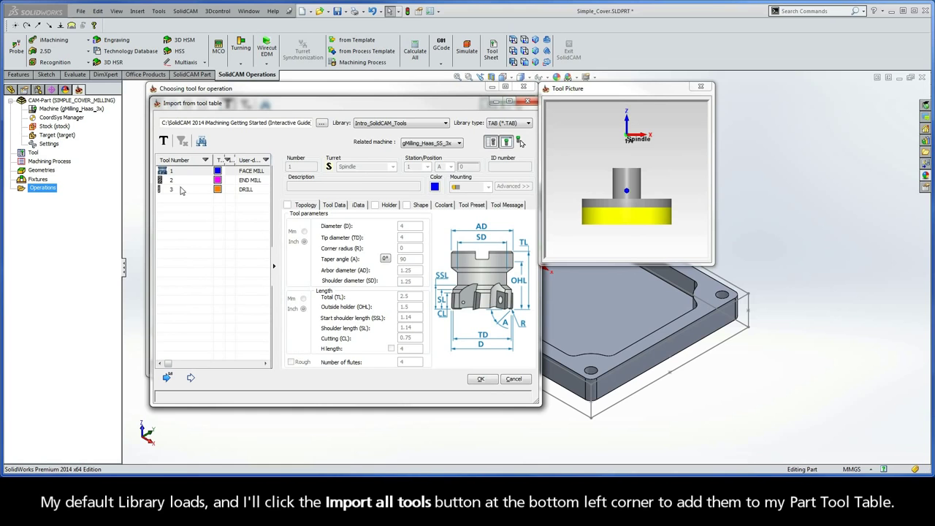
{"action": "left_click", "coordinate": [166, 377]}
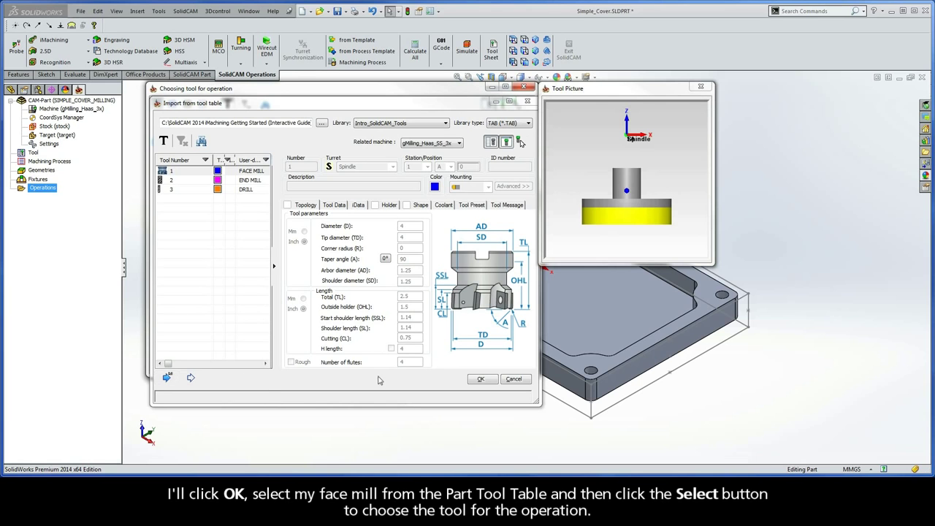
{"action": "left_click", "coordinate": [482, 379]}
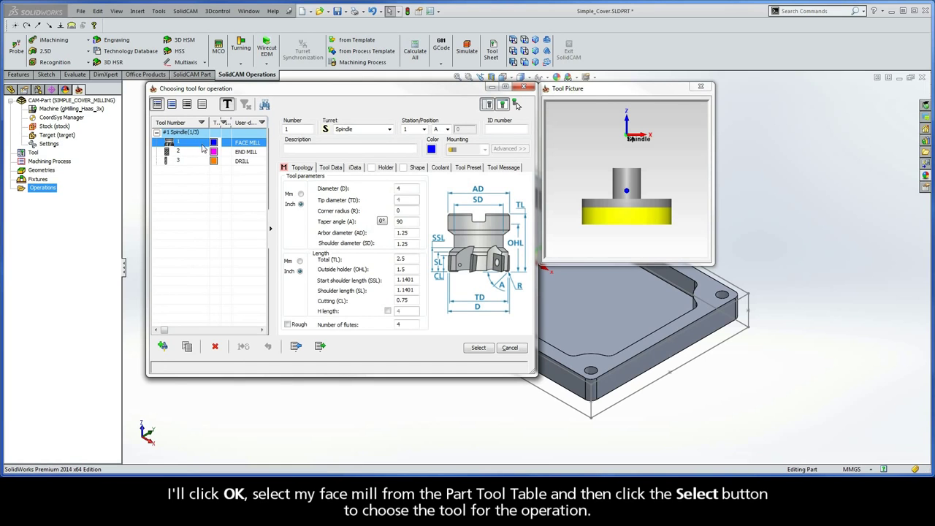
{"action": "left_click", "coordinate": [478, 348]}
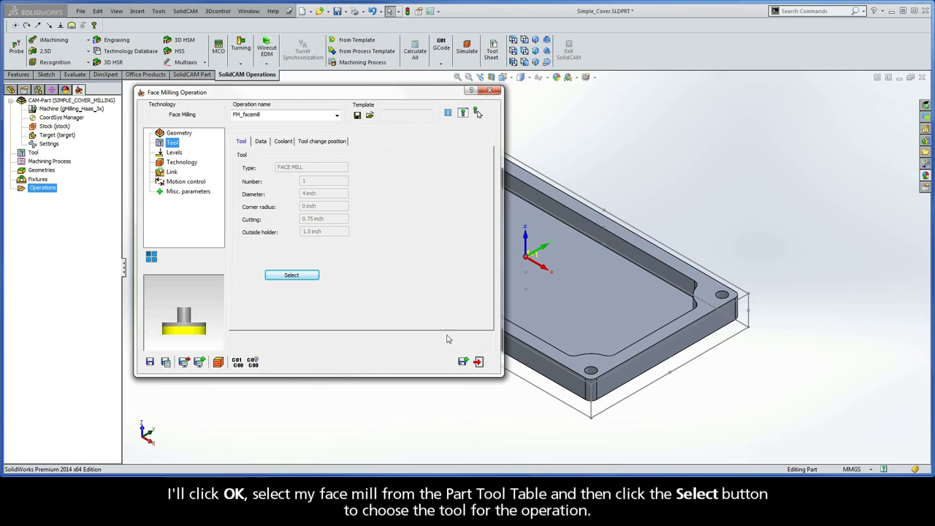
- Define the milling levels, picking the stock's top corner as upper level and the model's top face as face depth
{"action": "left_click", "coordinate": [176, 152]}
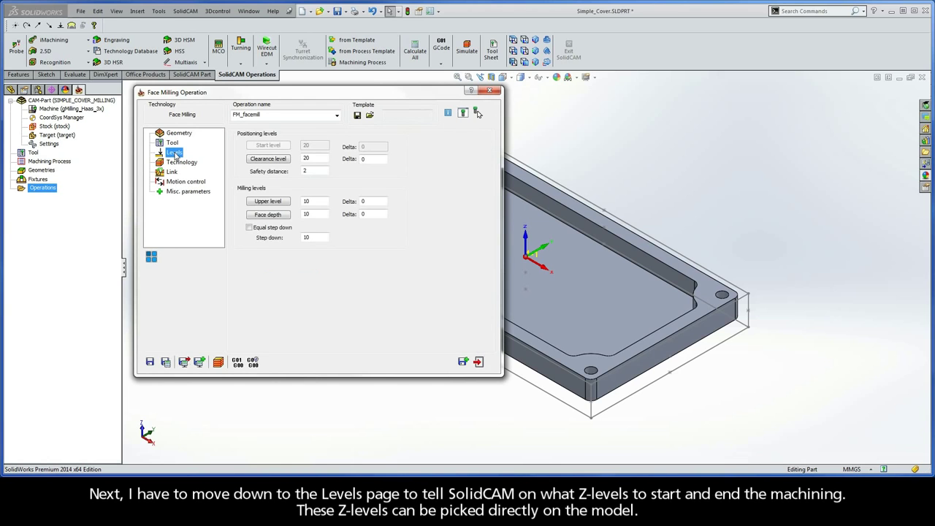
{"action": "left_click", "coordinate": [268, 202]}
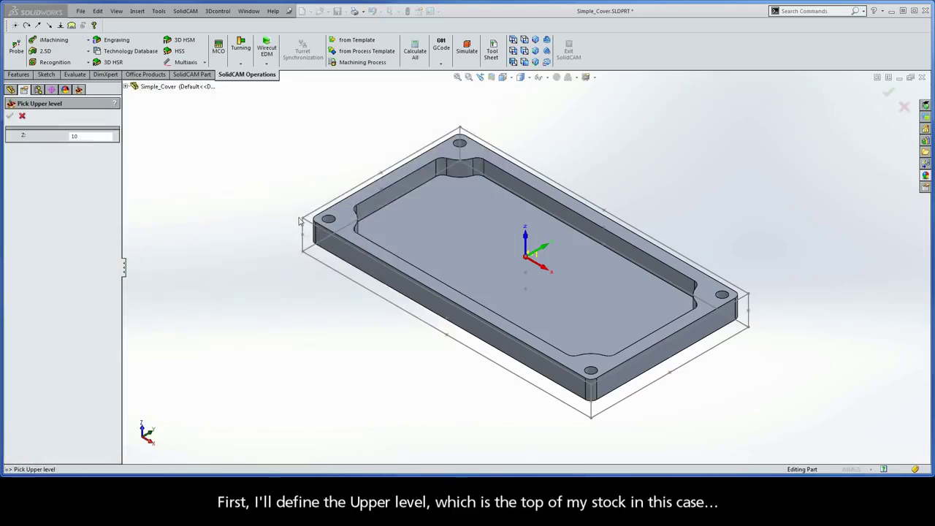
{"action": "left_click", "coordinate": [303, 220]}
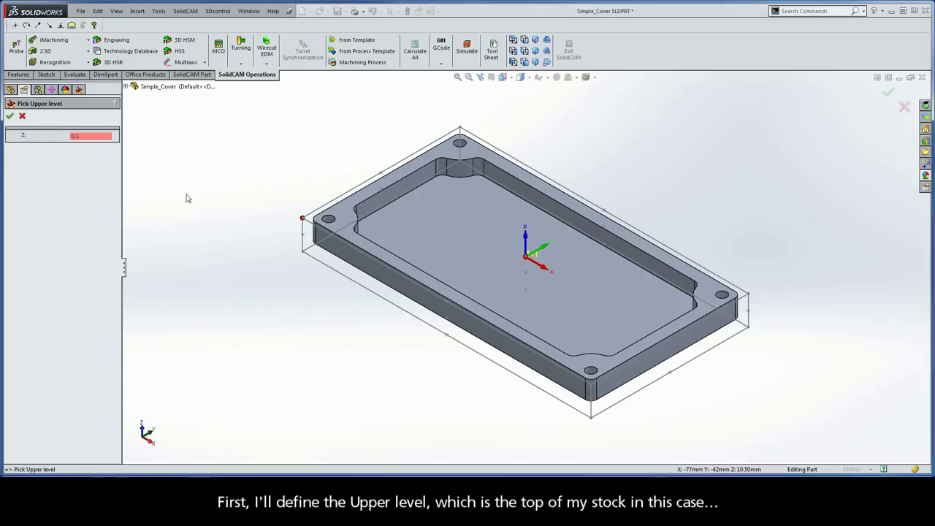
{"action": "left_click", "coordinate": [10, 116]}
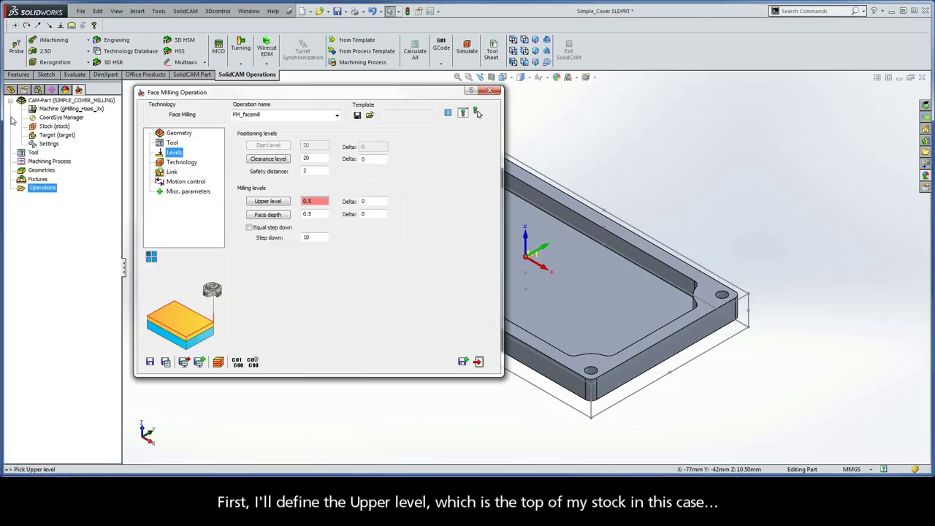
{"action": "left_click", "coordinate": [267, 215]}
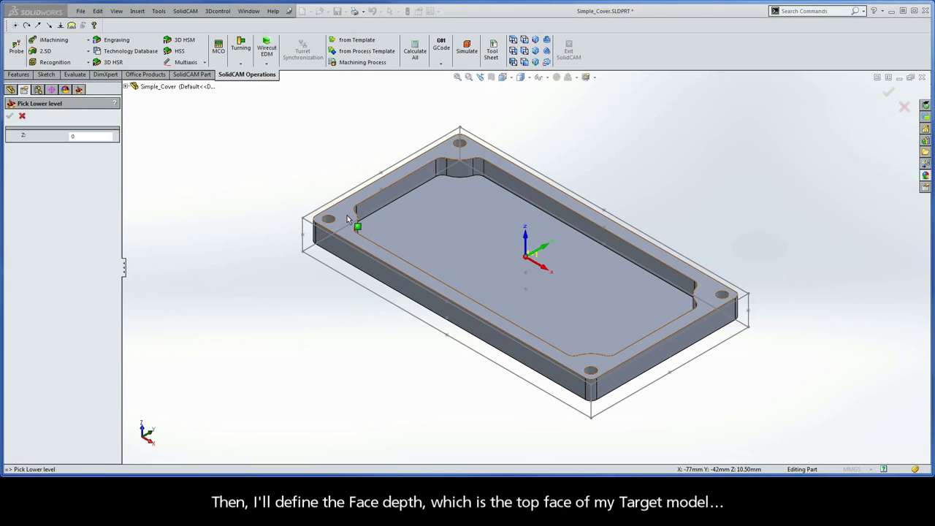
{"action": "left_click", "coordinate": [349, 218]}
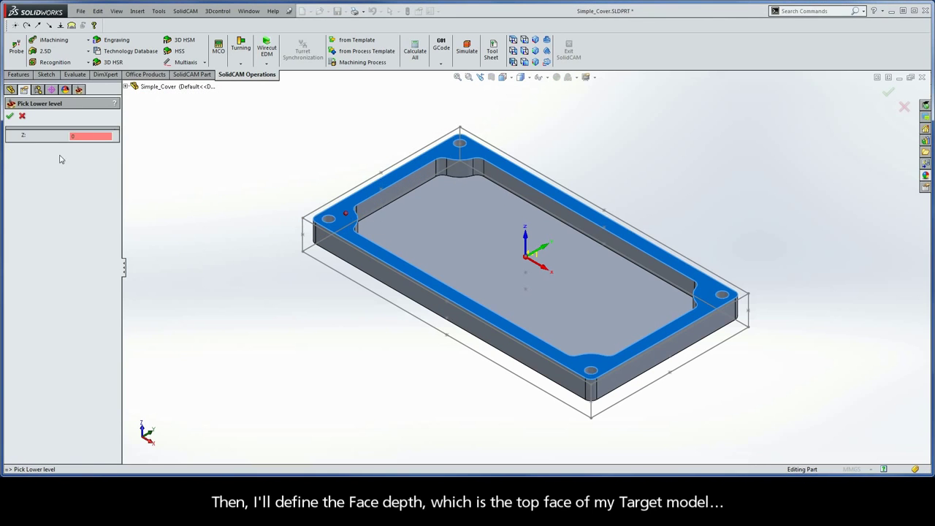
{"action": "left_click", "coordinate": [10, 115]}
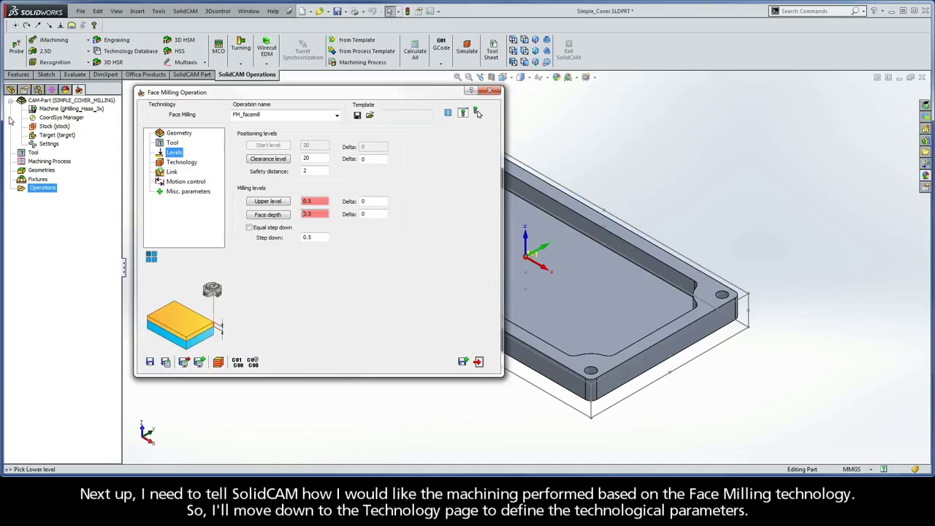
- Set the face milling technology to One Pass, keeping the remaining technology parameters at their defaults
{"action": "left_click", "coordinate": [180, 162]}
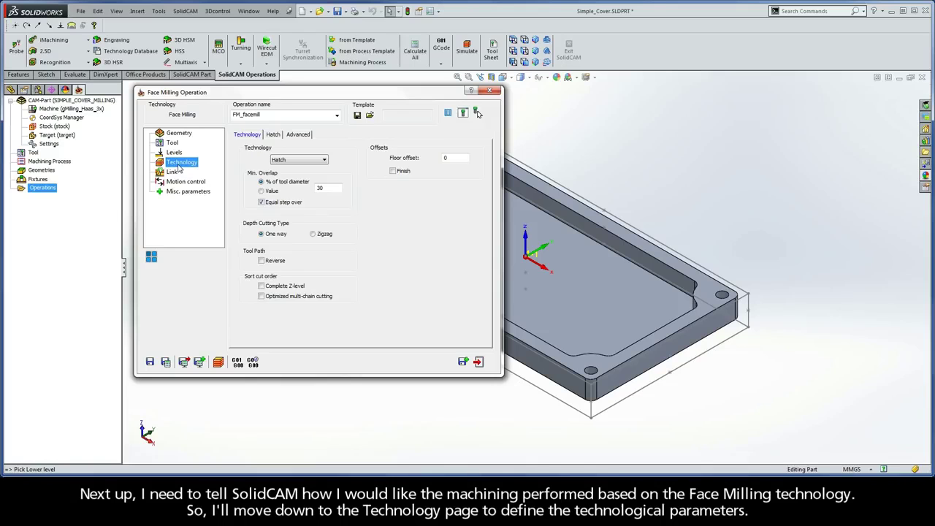
{"action": "left_click", "coordinate": [298, 160]}
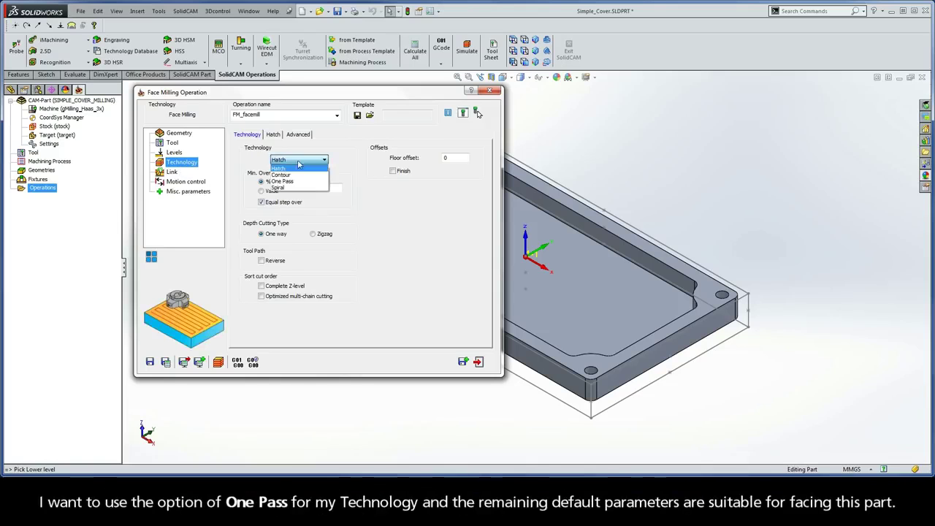
{"action": "left_click", "coordinate": [296, 182]}
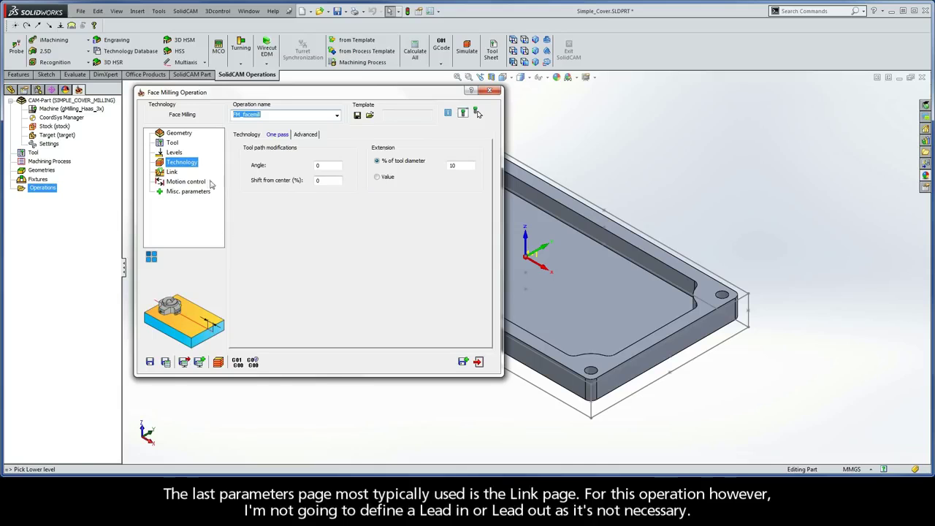
- Leave the face milling lead in and lead out at None, then save and calculate the operation and close it
{"action": "left_click", "coordinate": [172, 172]}
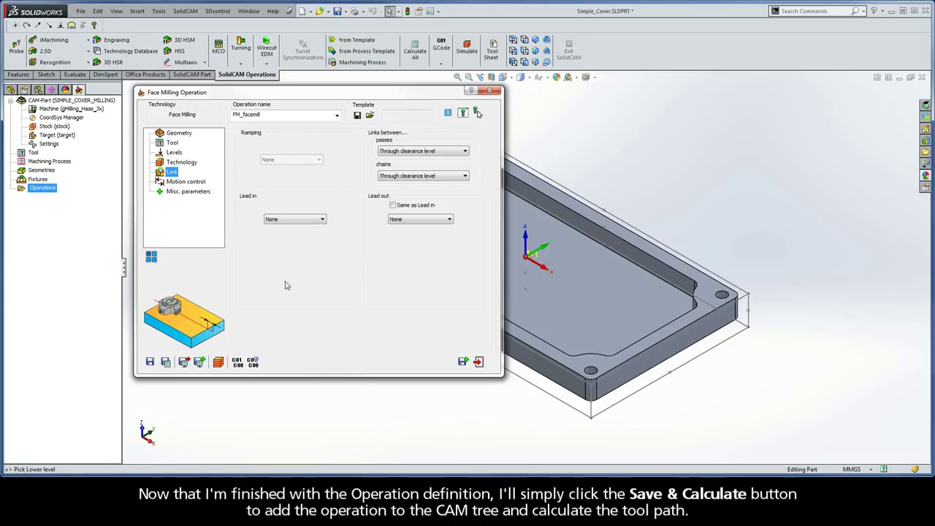
{"action": "left_click", "coordinate": [166, 362]}
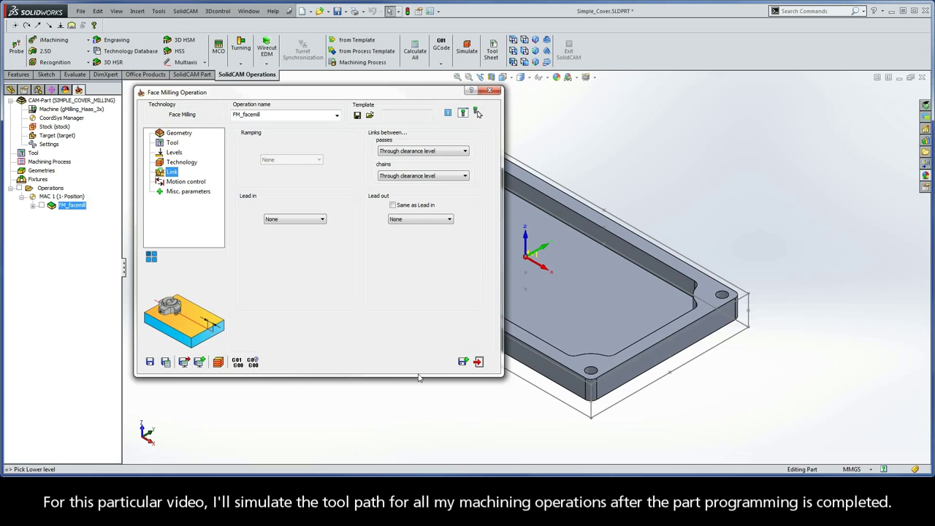
{"action": "left_click", "coordinate": [478, 362]}
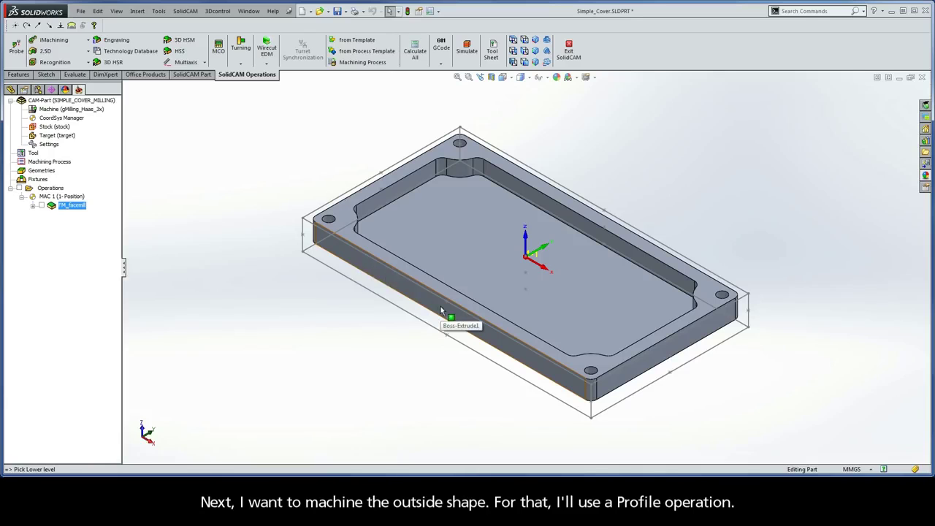
- Add a Profile milling operation and define its geometry as an Auto-constant Z chain around the model's bottom outer edge
{"action": "right_click", "coordinate": [57, 191]}
{"action": "mouse_move", "coordinate": [79, 213]}
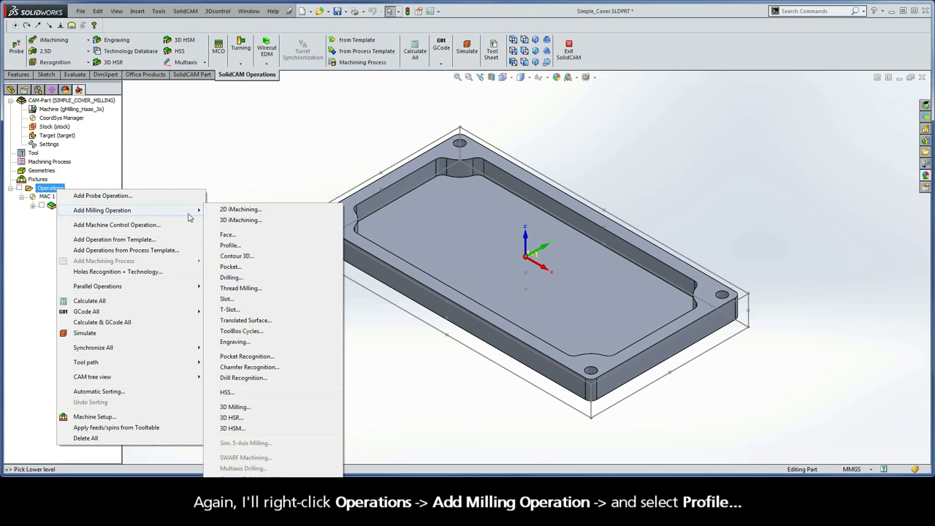
{"action": "left_click", "coordinate": [240, 250]}
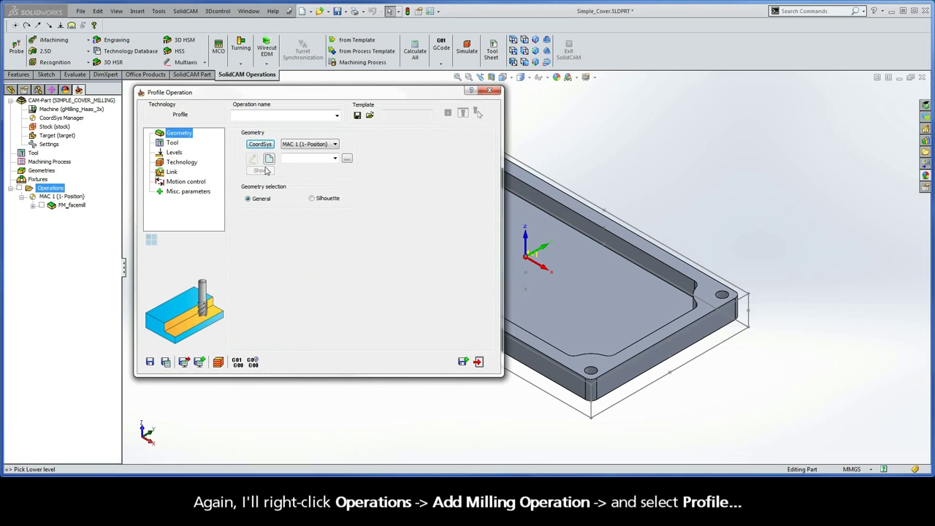
{"action": "left_click", "coordinate": [268, 158]}
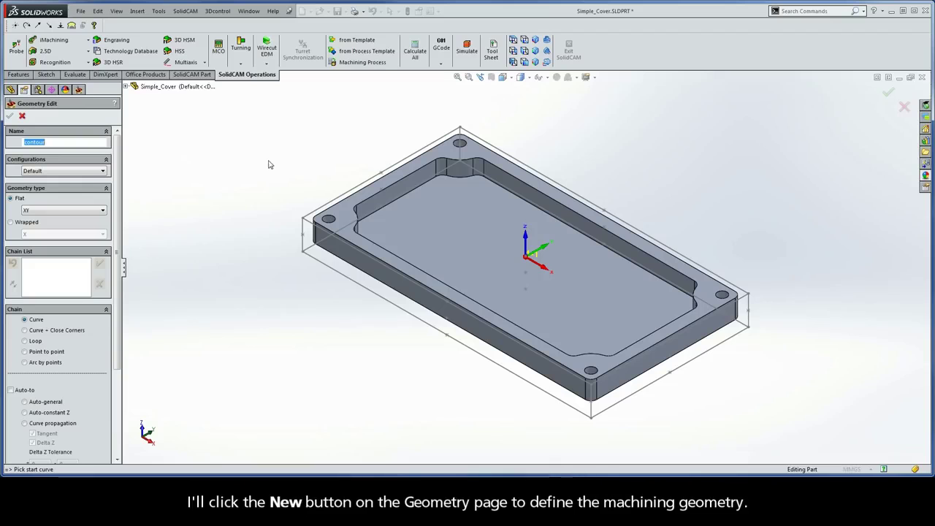
{"action": "left_click", "coordinate": [564, 392]}
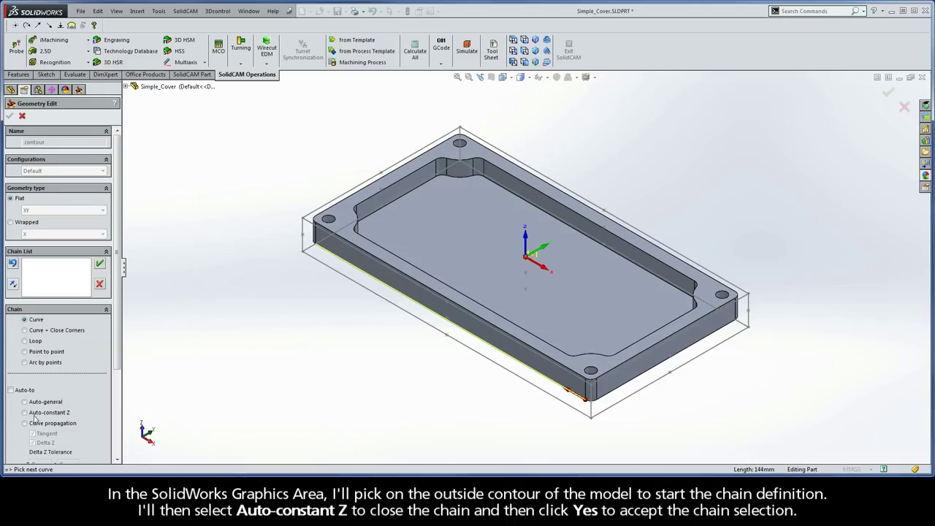
{"action": "left_click", "coordinate": [24, 412]}
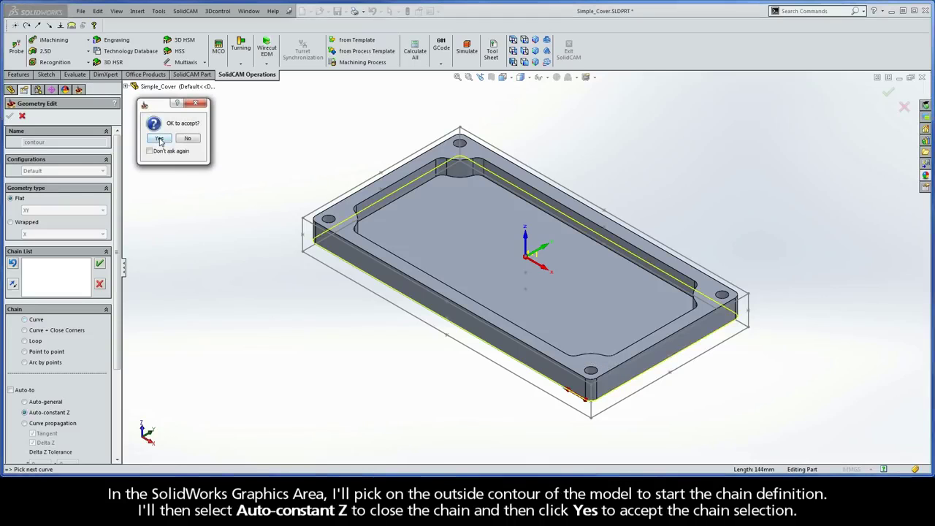
{"action": "left_click", "coordinate": [159, 139]}
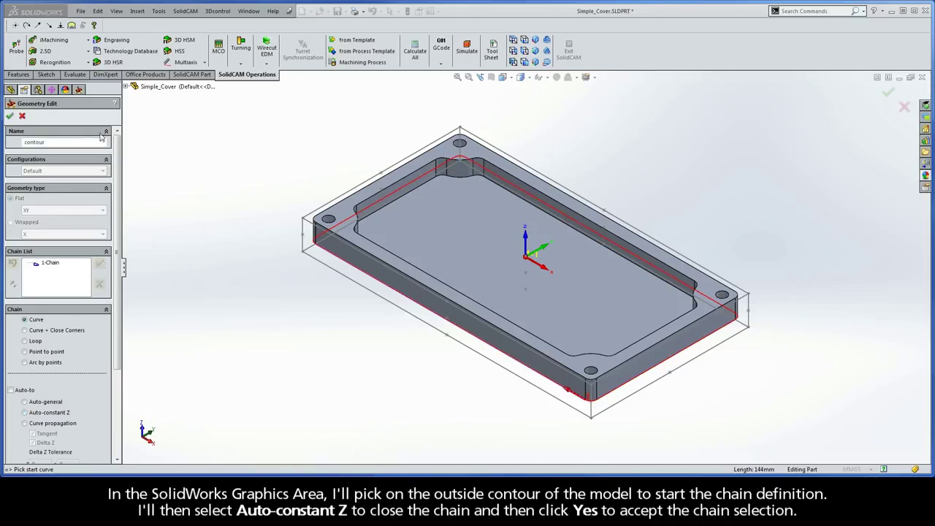
{"action": "left_click", "coordinate": [9, 118]}
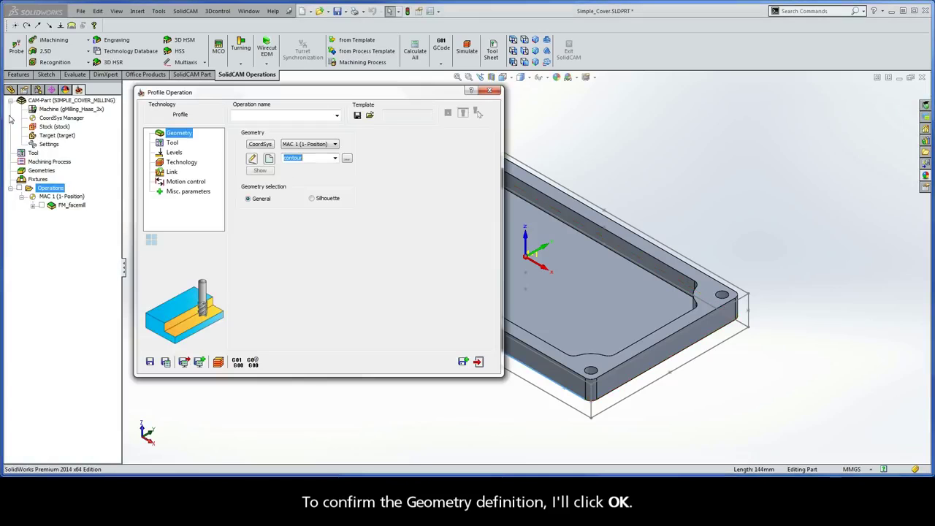
- Assign the 0.25 inch end mill, tool number 2, to the profile operation
{"action": "left_click", "coordinate": [172, 142]}
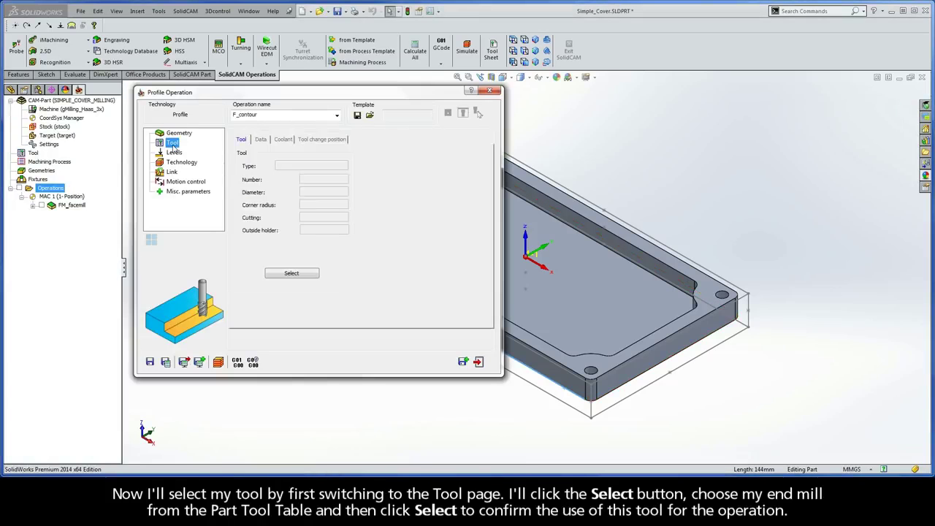
{"action": "left_click", "coordinate": [291, 273]}
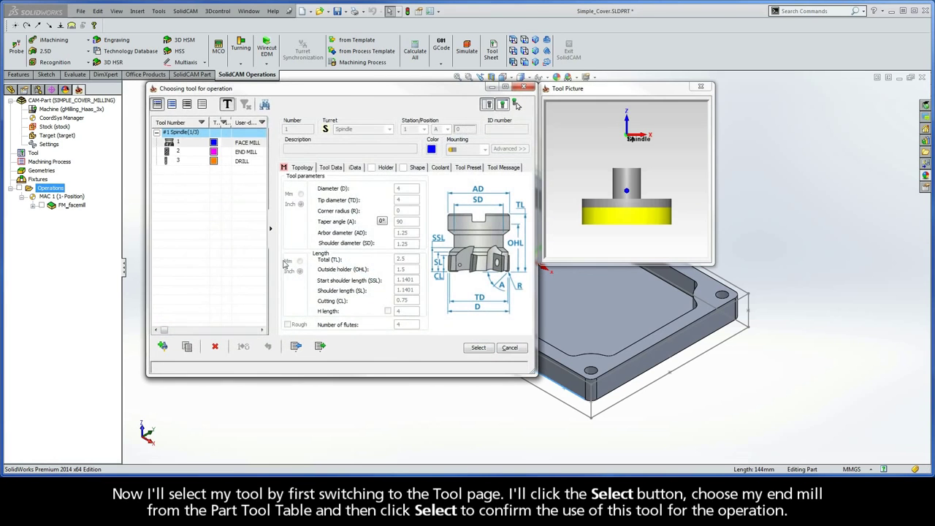
{"action": "left_click", "coordinate": [246, 153]}
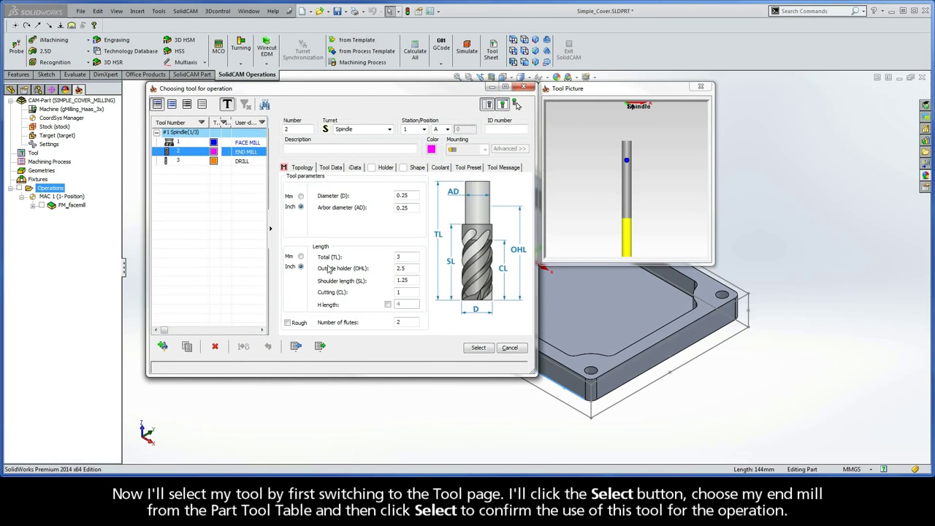
{"action": "left_click", "coordinate": [478, 348]}
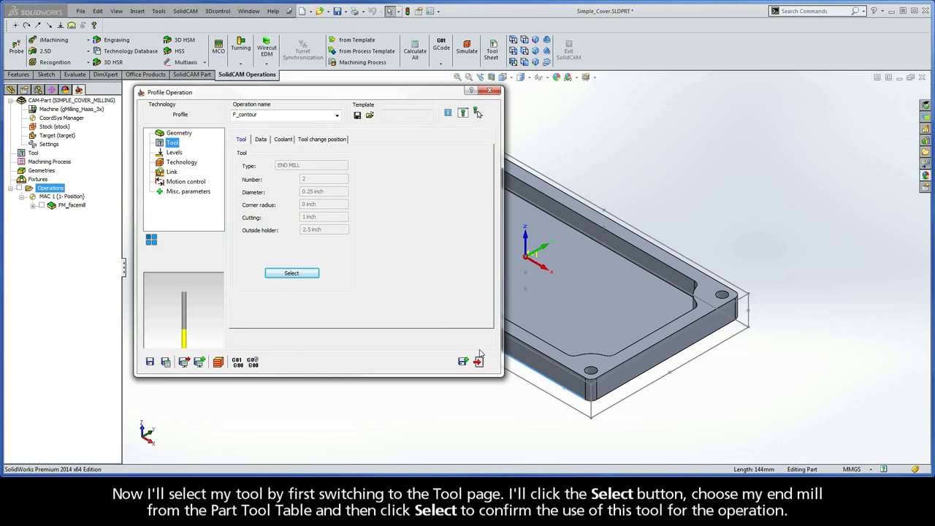
- Define the profile milling levels, picking the model's top face as upper level and the outer contour's bottom corner as profile depth
{"action": "left_click", "coordinate": [173, 152]}
{"action": "left_click", "coordinate": [270, 204]}
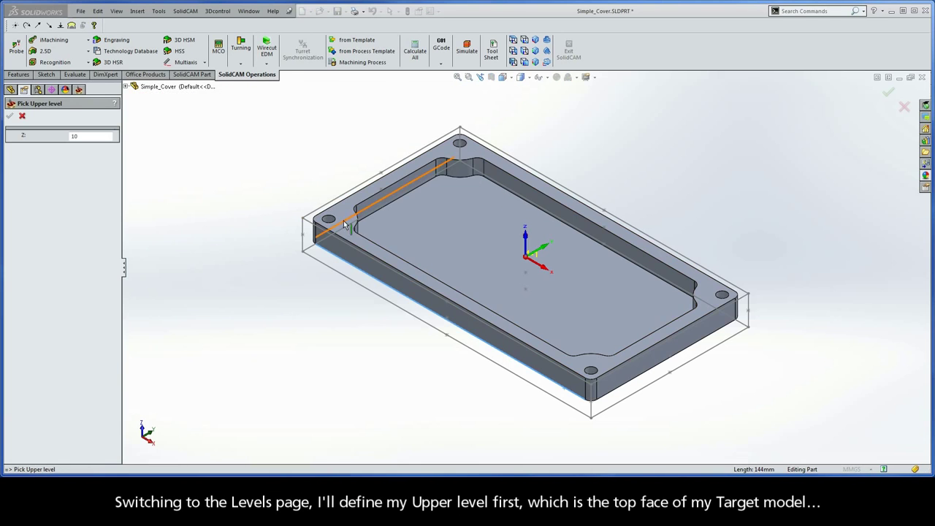
{"action": "left_click", "coordinate": [343, 215]}
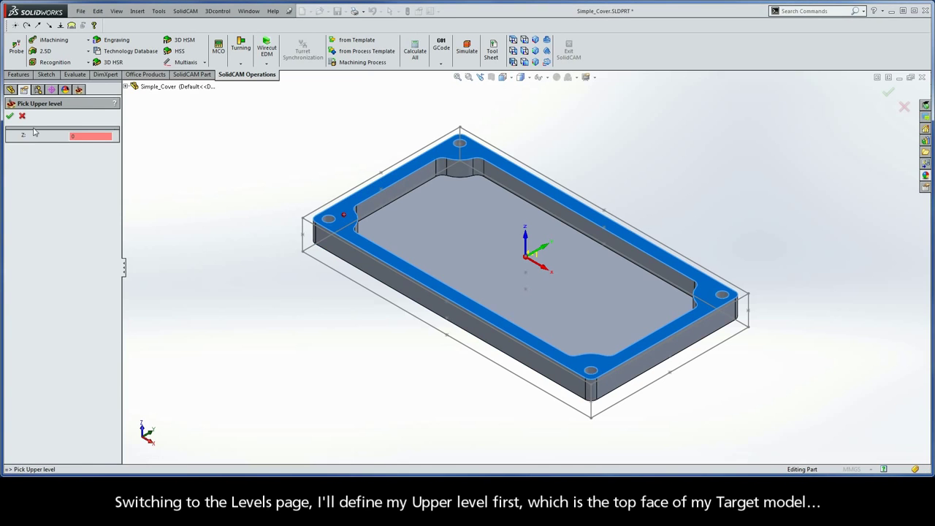
{"action": "left_click", "coordinate": [10, 116]}
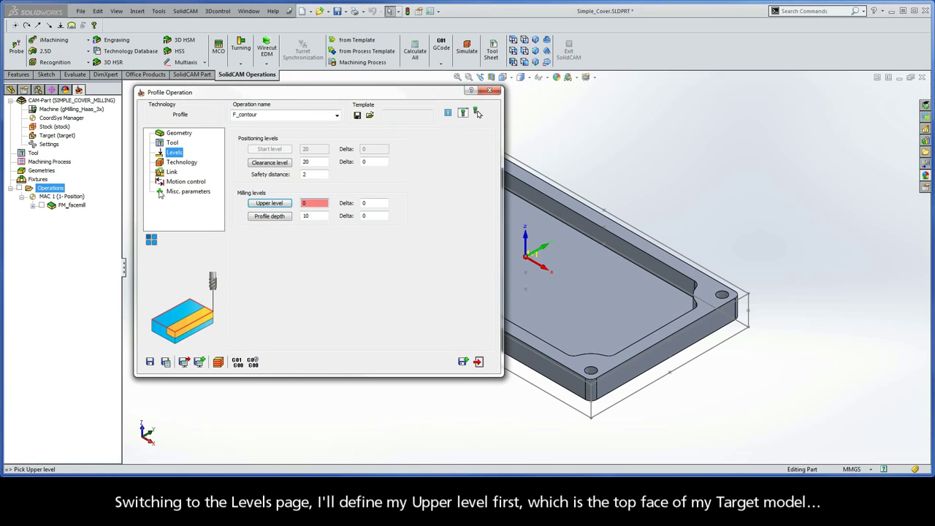
{"action": "left_click", "coordinate": [269, 216]}
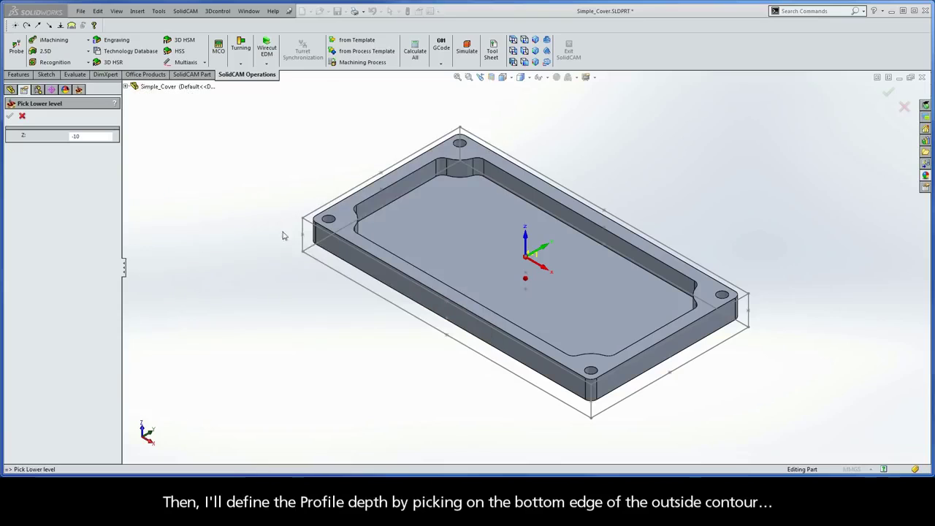
{"action": "left_click", "coordinate": [317, 249]}
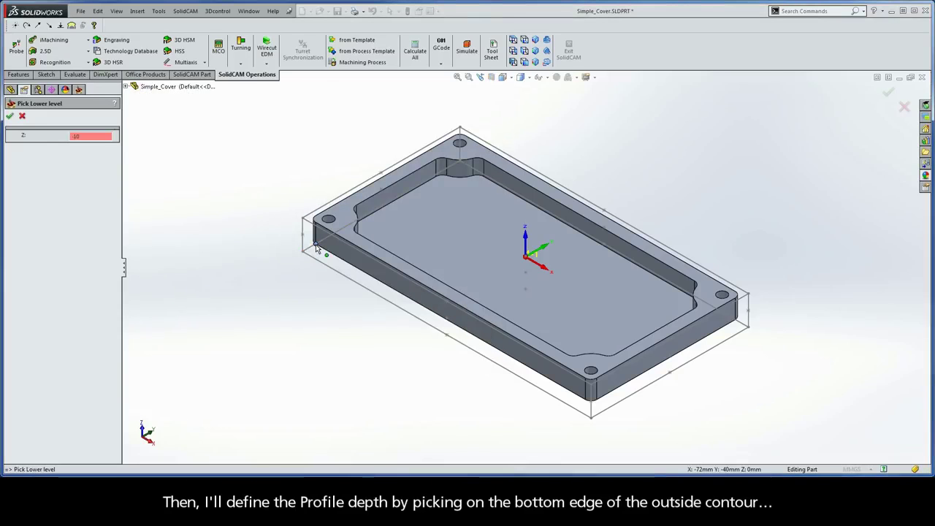
{"action": "left_click", "coordinate": [10, 119]}
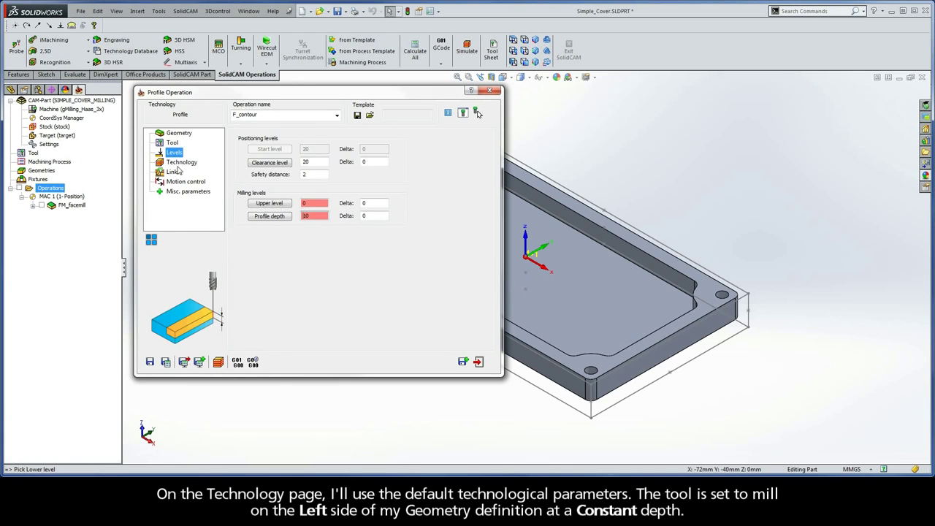
- Give the profile an Arc lead in with a 3 mm radius and the same lead out, and save and calculate the operation
{"action": "left_click", "coordinate": [182, 162]}
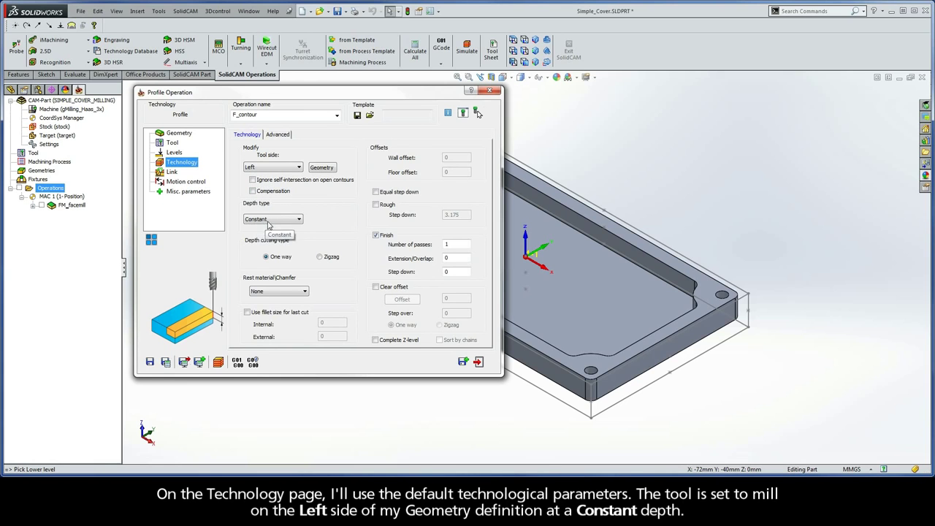
{"action": "left_click", "coordinate": [174, 172]}
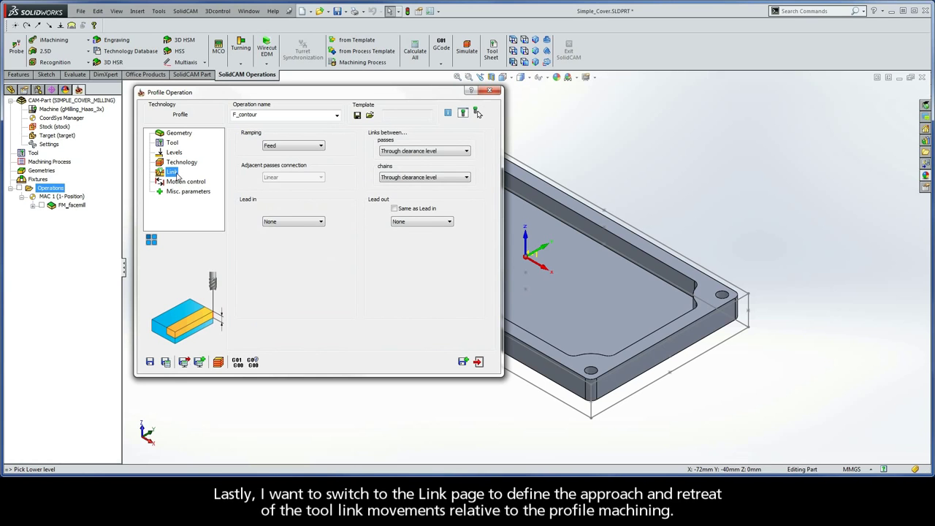
{"action": "left_click", "coordinate": [285, 221]}
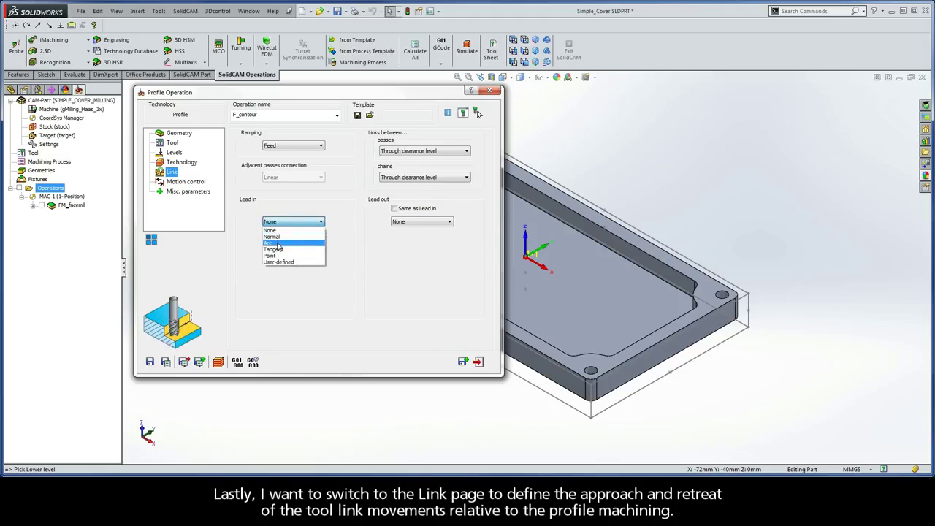
{"action": "left_click", "coordinate": [278, 243]}
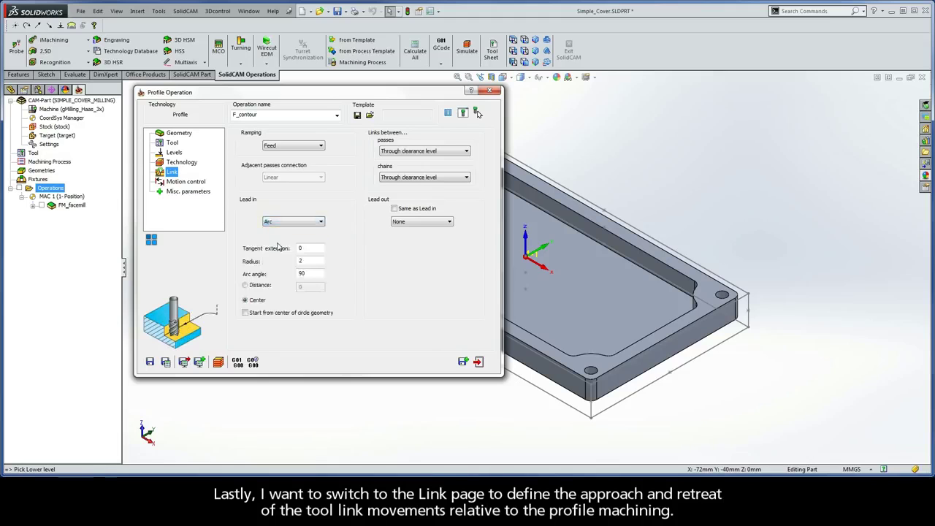
{"action": "double_click", "coordinate": [305, 260]}
{"action": "type", "text": "3"}
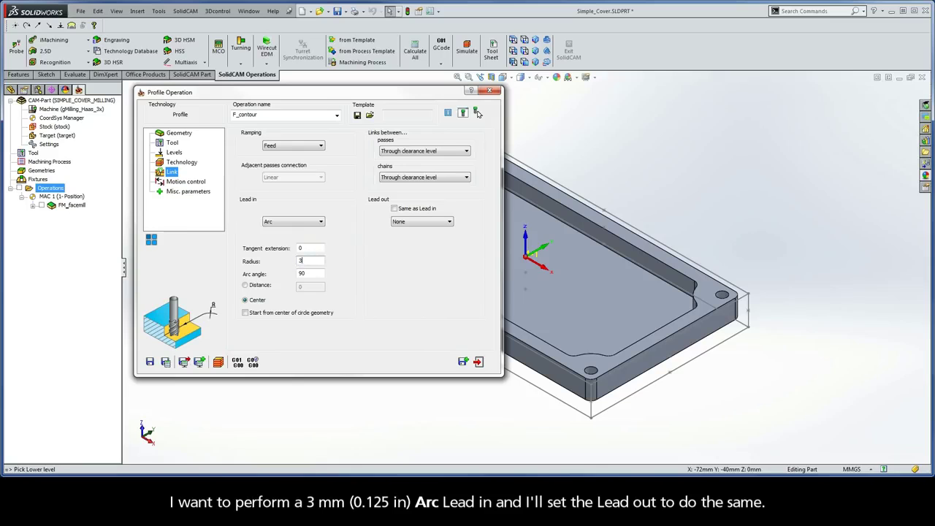
{"action": "left_click", "coordinate": [394, 209]}
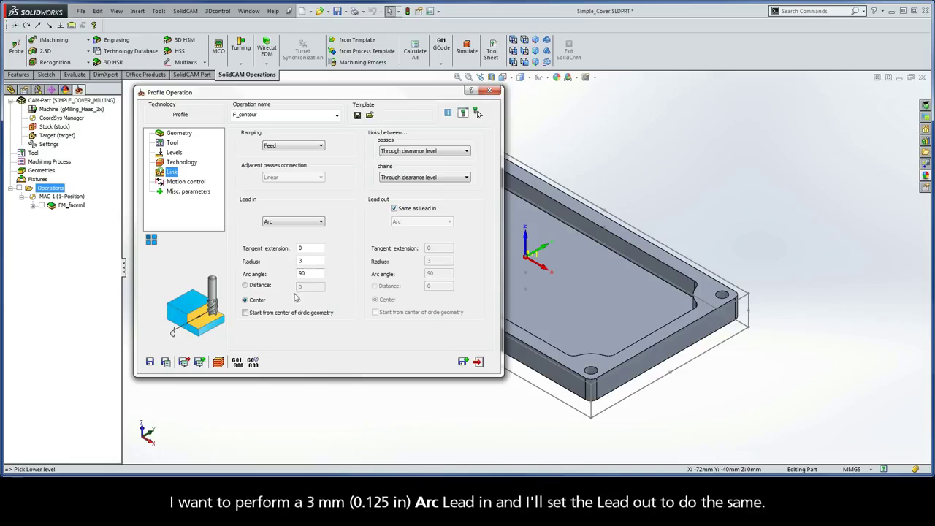
{"action": "left_click", "coordinate": [165, 363]}
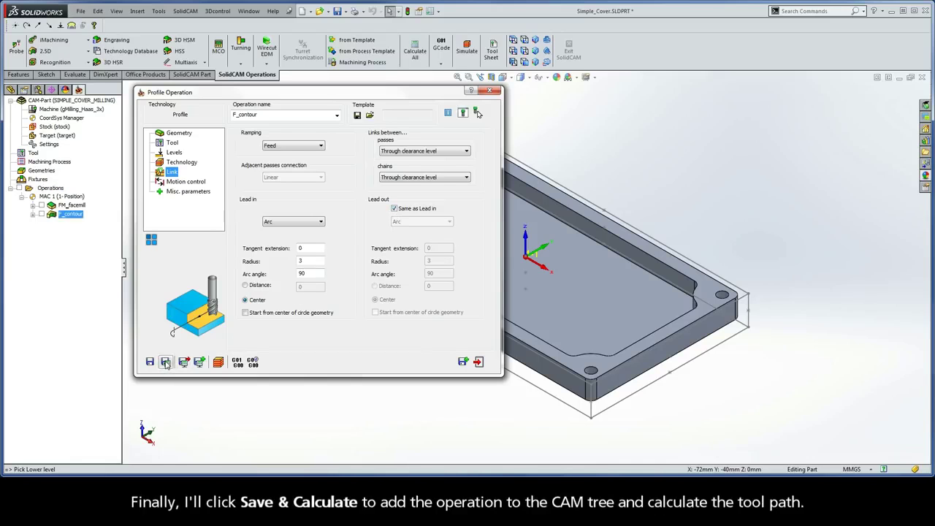
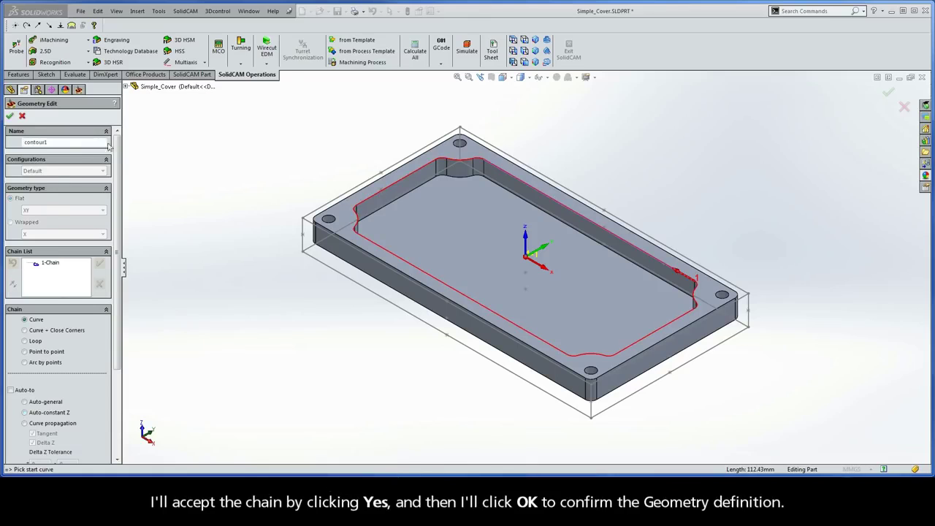
- Confirm the pocket's contour geometry and assign the end mill, tool number 2, to the pocket operation
{"action": "left_click", "coordinate": [10, 117]}
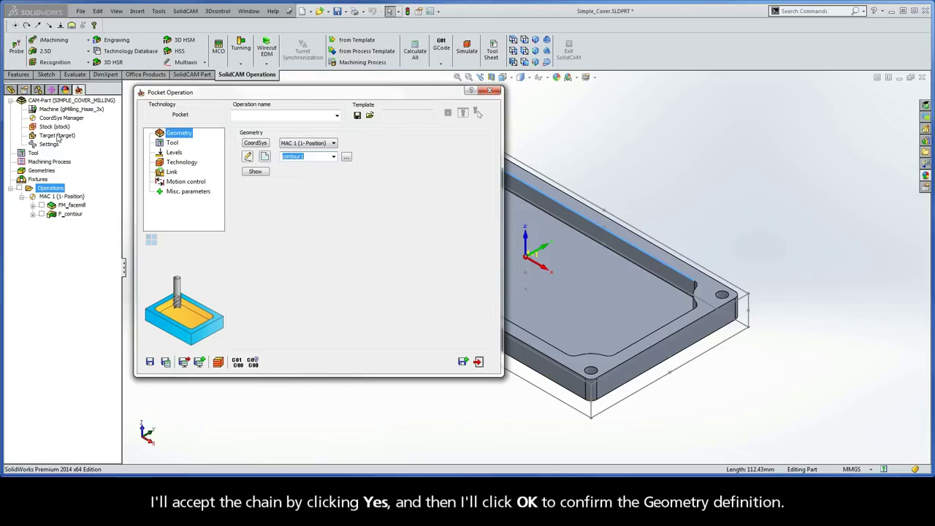
{"action": "left_click", "coordinate": [174, 143]}
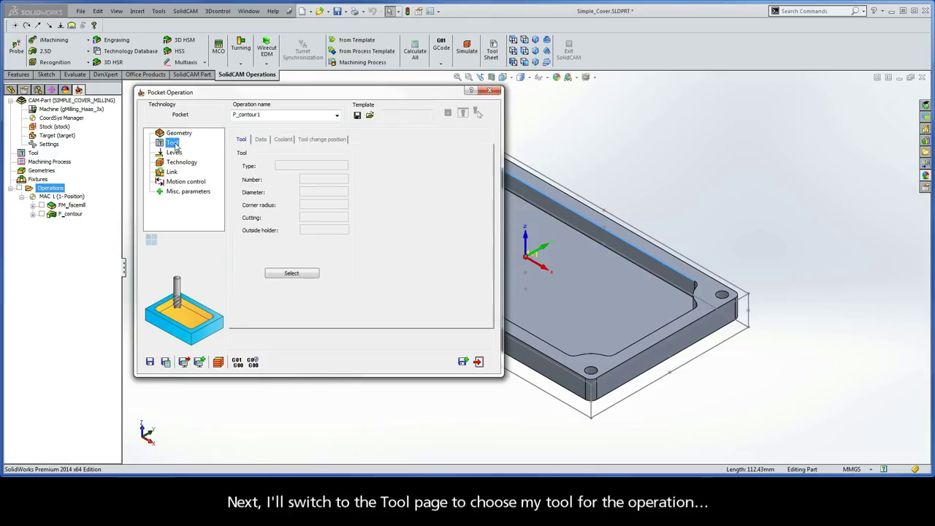
{"action": "left_click", "coordinate": [288, 273]}
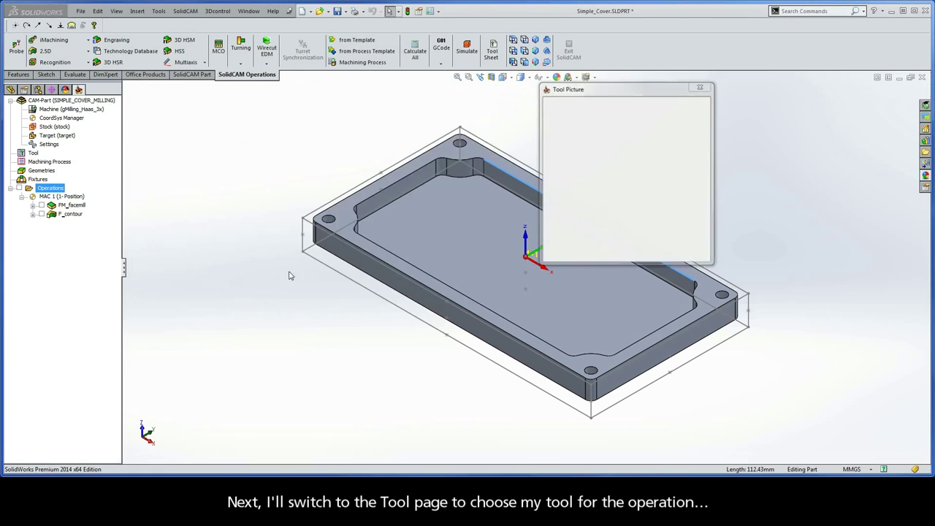
{"action": "left_click", "coordinate": [242, 152]}
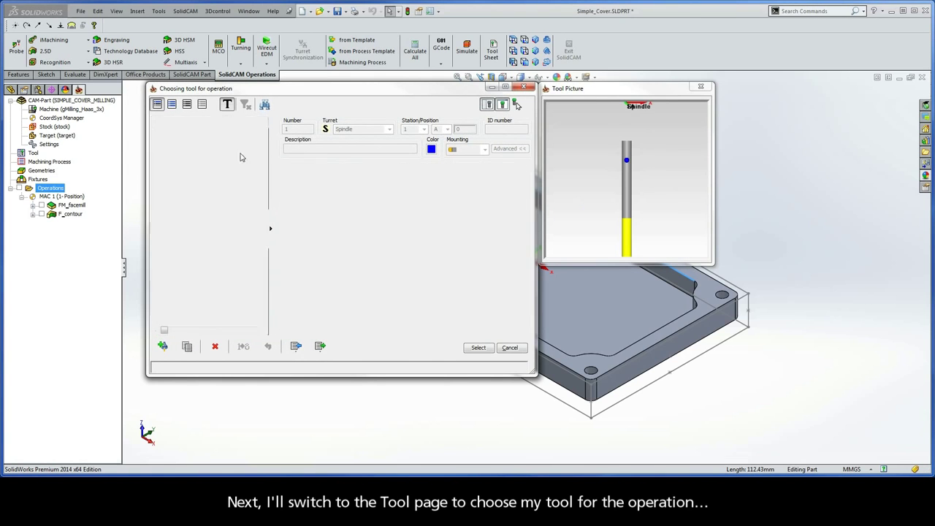
{"action": "left_click", "coordinate": [476, 349]}
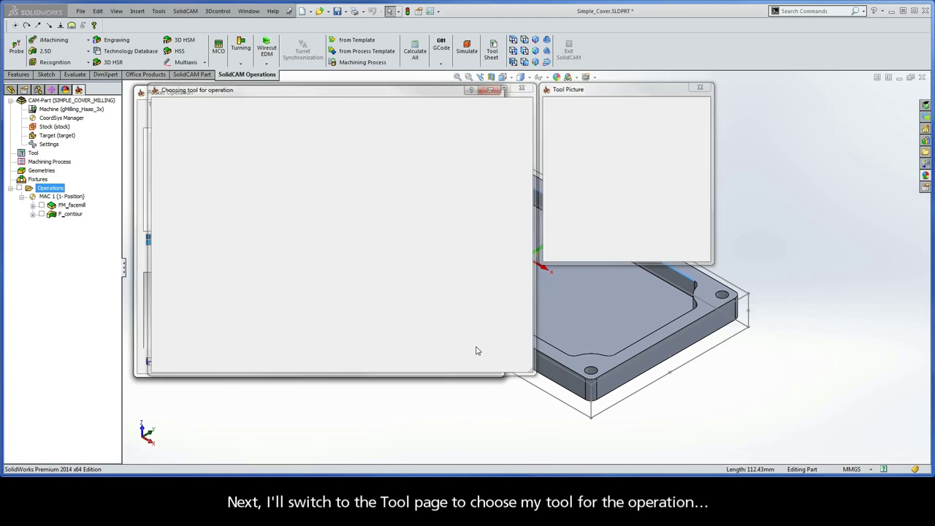
- Define the pocket milling levels, picking the model's top face as upper level and the pocket floor as pocket depth
{"action": "left_click", "coordinate": [180, 154]}
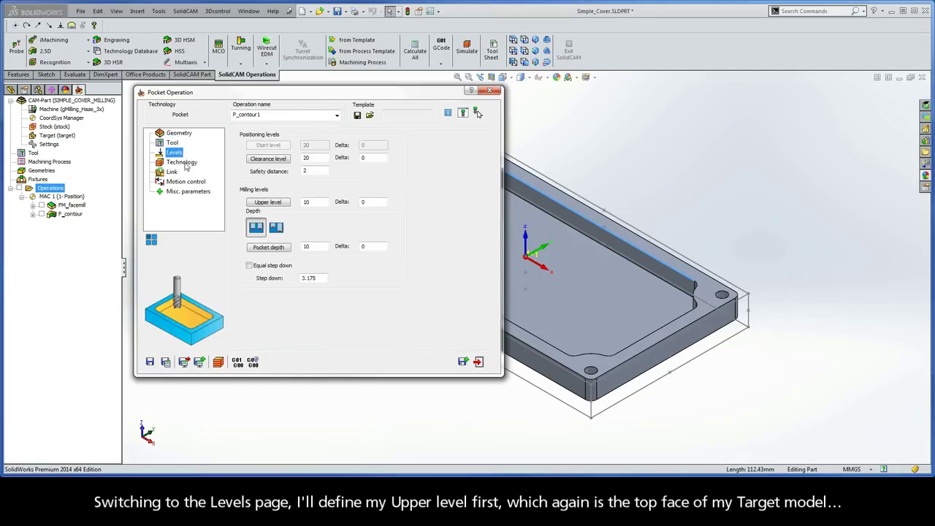
{"action": "left_click", "coordinate": [268, 202]}
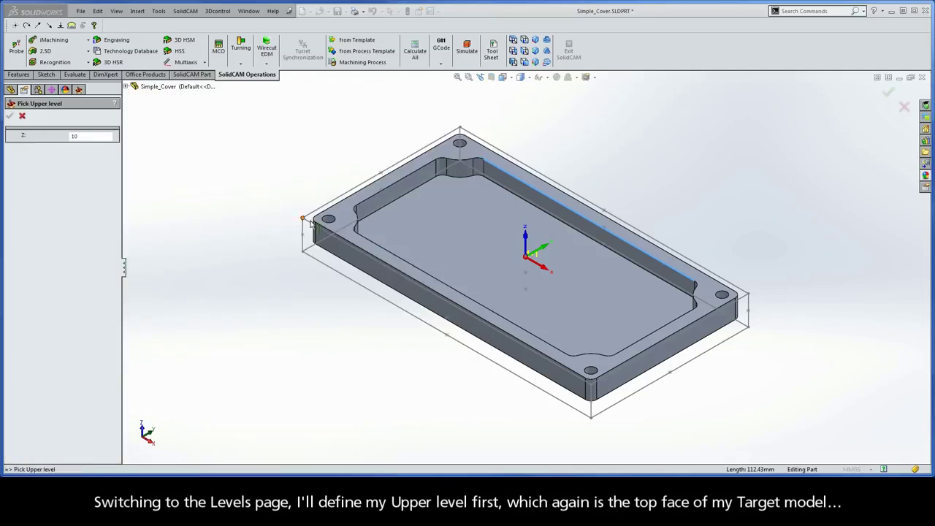
{"action": "left_click", "coordinate": [343, 218]}
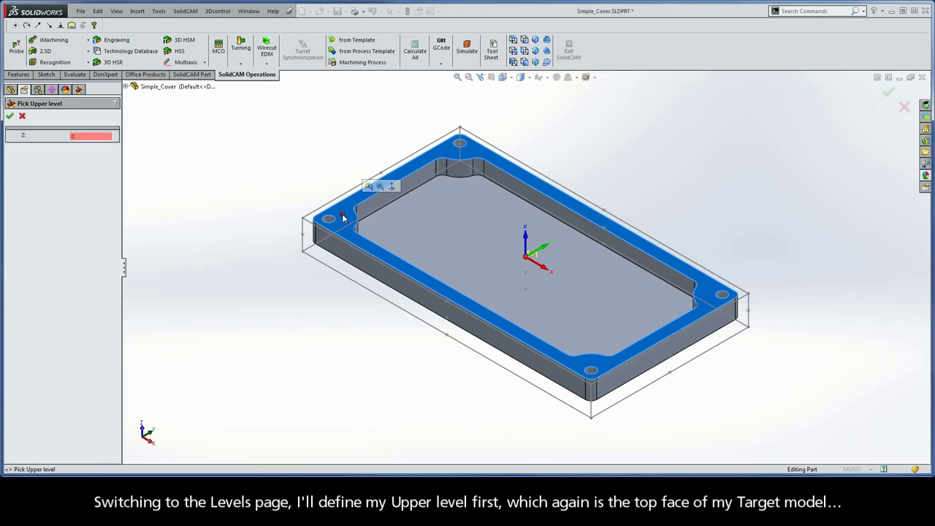
{"action": "left_click", "coordinate": [9, 116]}
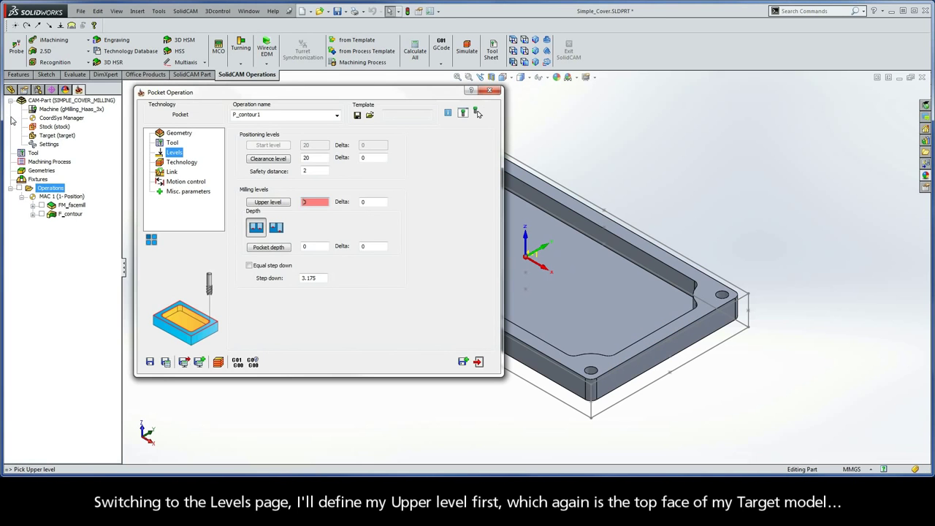
{"action": "left_click", "coordinate": [269, 248]}
{"action": "left_click", "coordinate": [431, 236]}
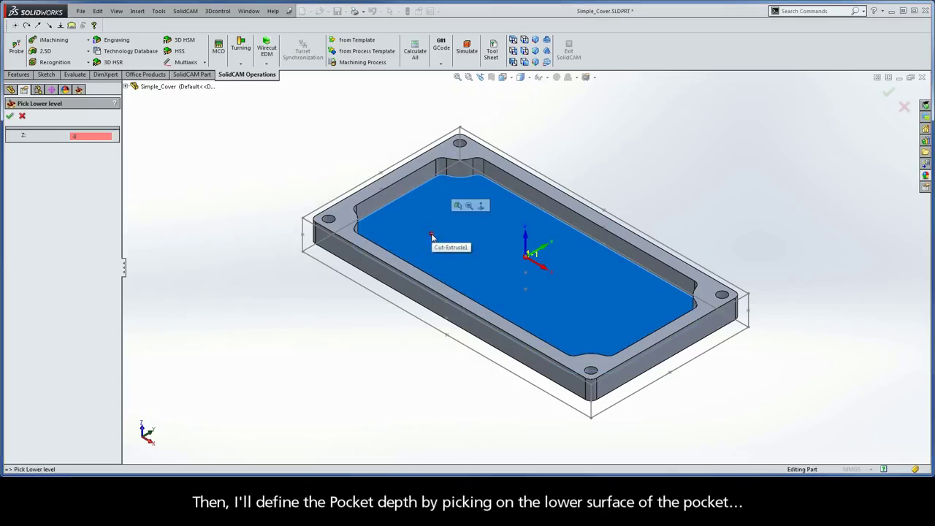
{"action": "left_click", "coordinate": [10, 116]}
- Set the pocket's ramping to Helical with the default Contour technology, then save and calculate the operation and close it
{"action": "left_click", "coordinate": [181, 164]}
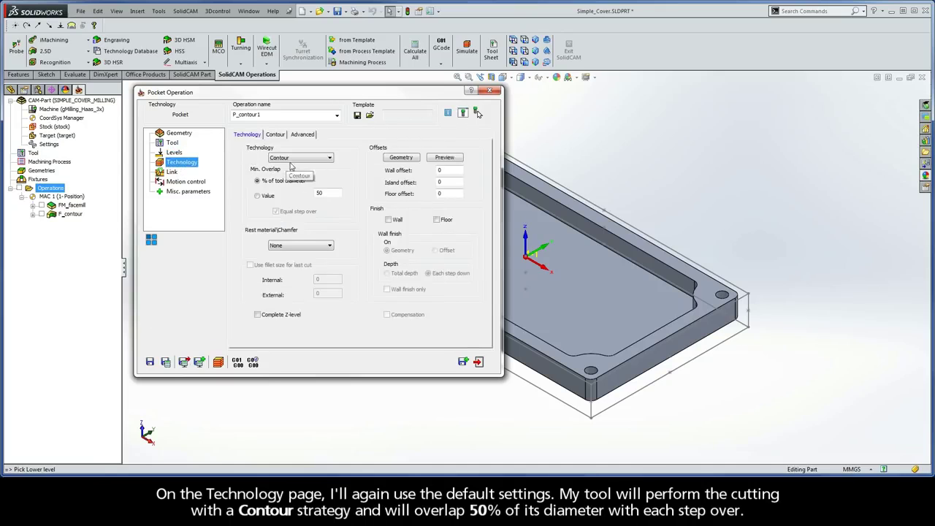
{"action": "double_click", "coordinate": [322, 192]}
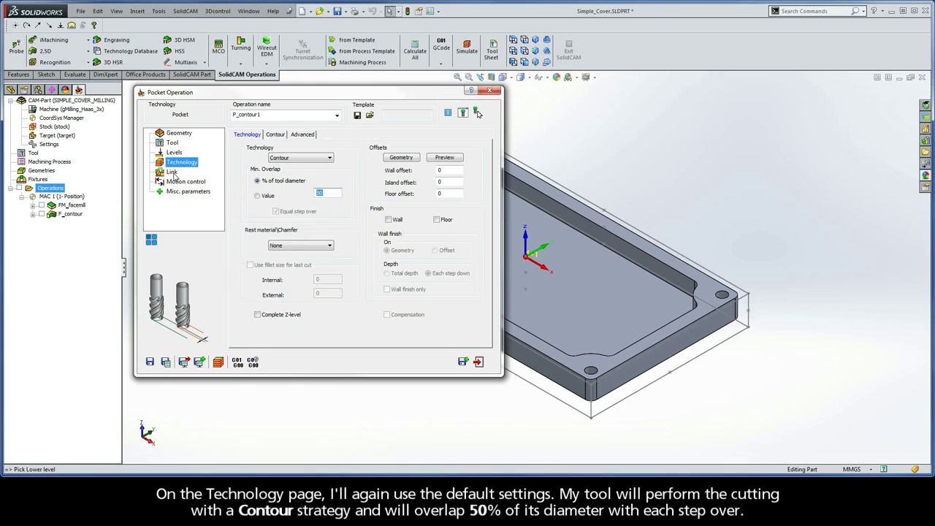
{"action": "left_click", "coordinate": [172, 172]}
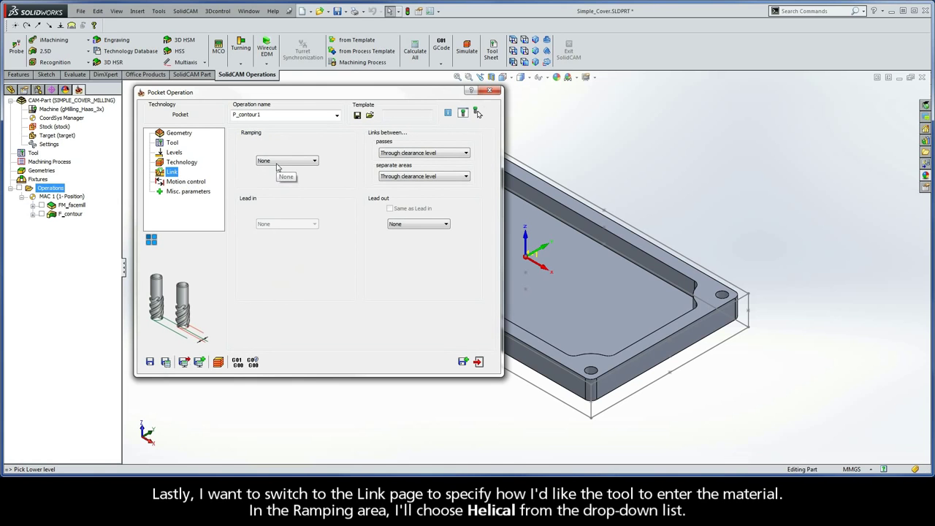
{"action": "left_click", "coordinate": [277, 162]}
{"action": "left_click", "coordinate": [276, 188]}
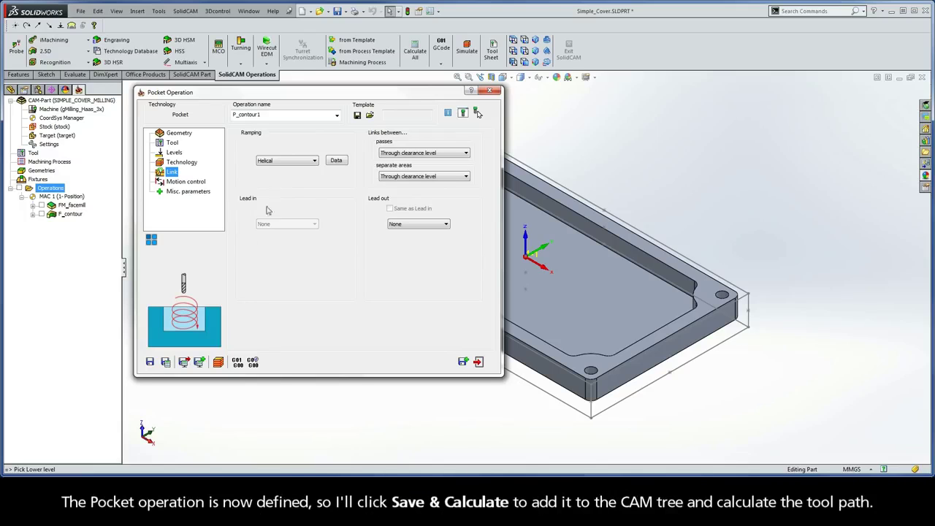
{"action": "left_click", "coordinate": [165, 362]}
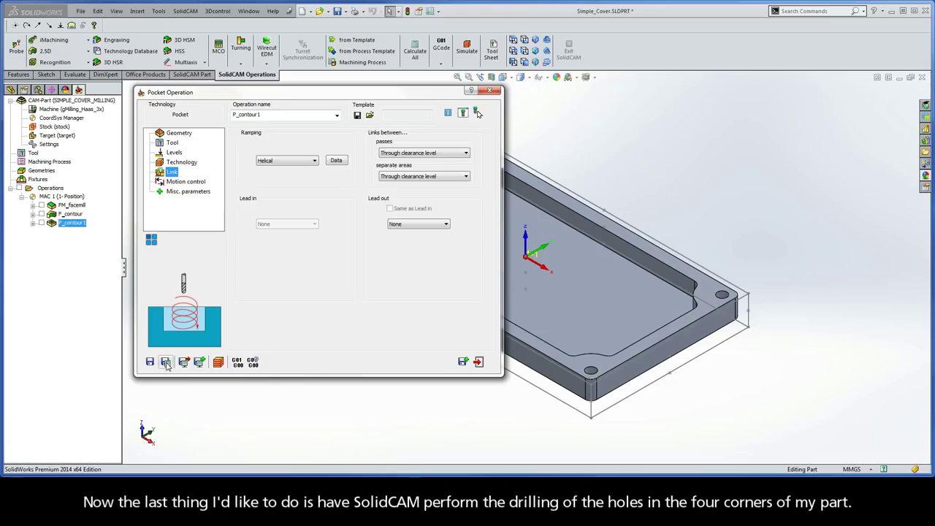
{"action": "left_click", "coordinate": [478, 362]}
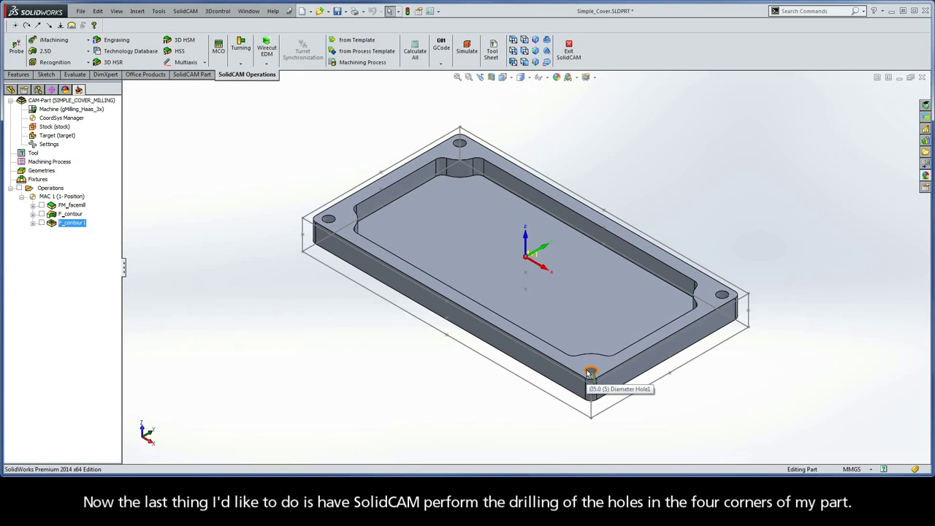
- Add a Drilling operation and define its geometry from the corner holes on the model's top face using the default filters
{"action": "right_click", "coordinate": [60, 191]}
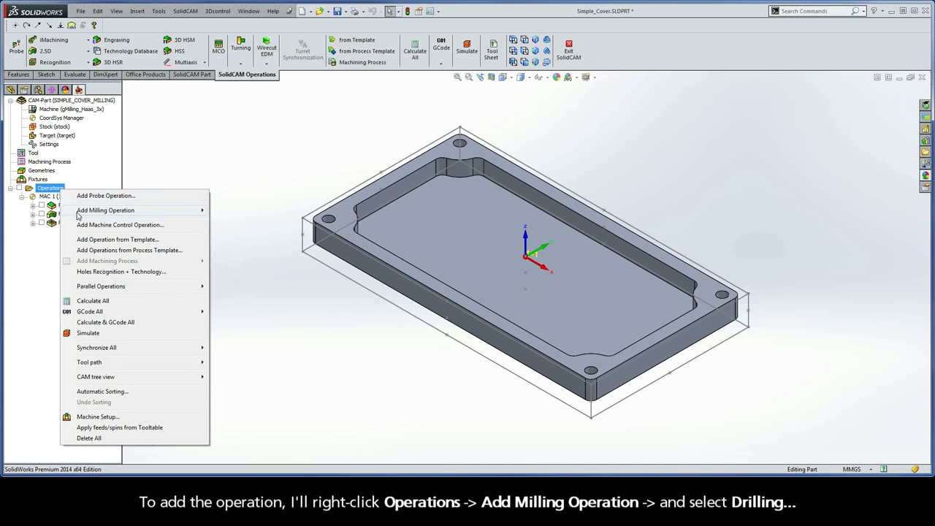
{"action": "mouse_move", "coordinate": [182, 211]}
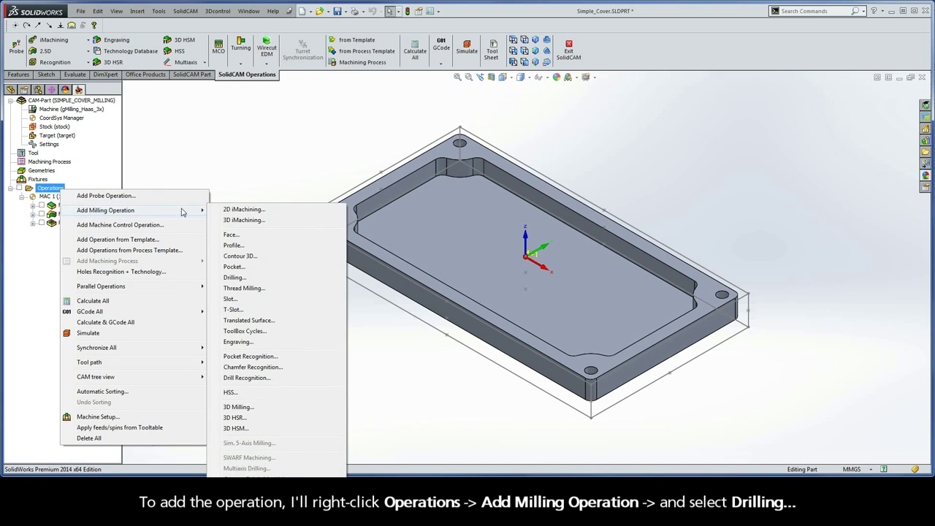
{"action": "left_click", "coordinate": [234, 277]}
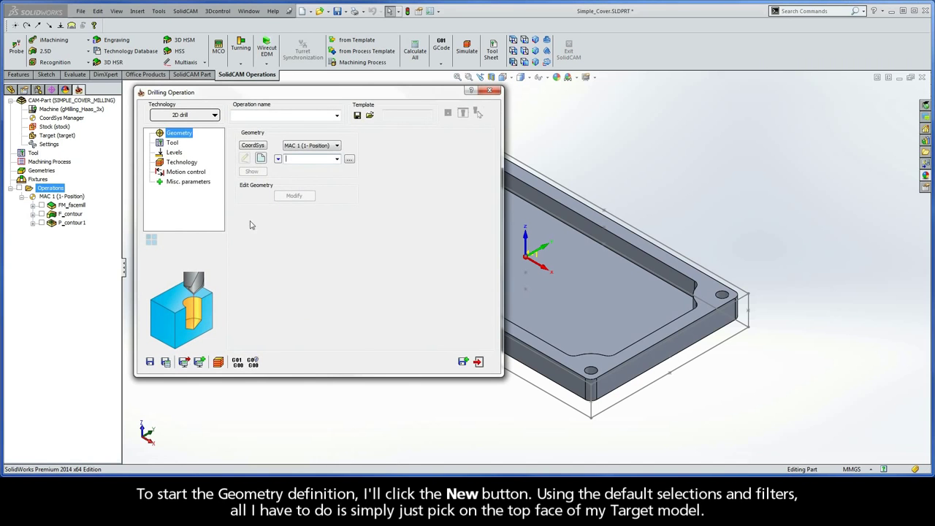
{"action": "left_click", "coordinate": [262, 160]}
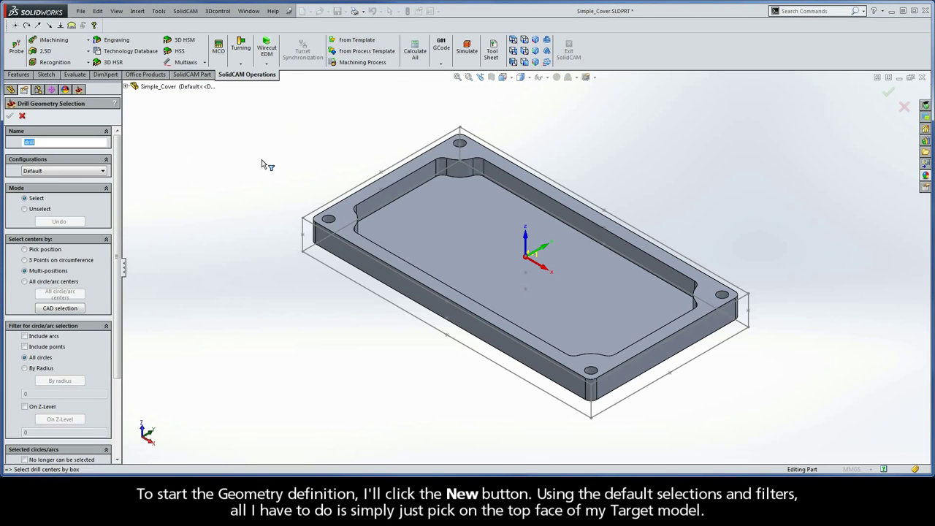
{"action": "left_click", "coordinate": [343, 215]}
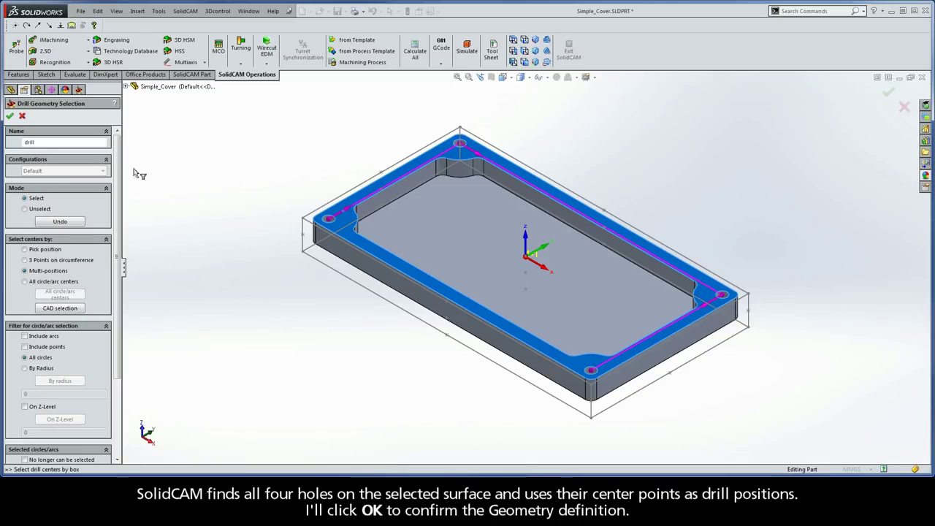
{"action": "left_click", "coordinate": [10, 117]}
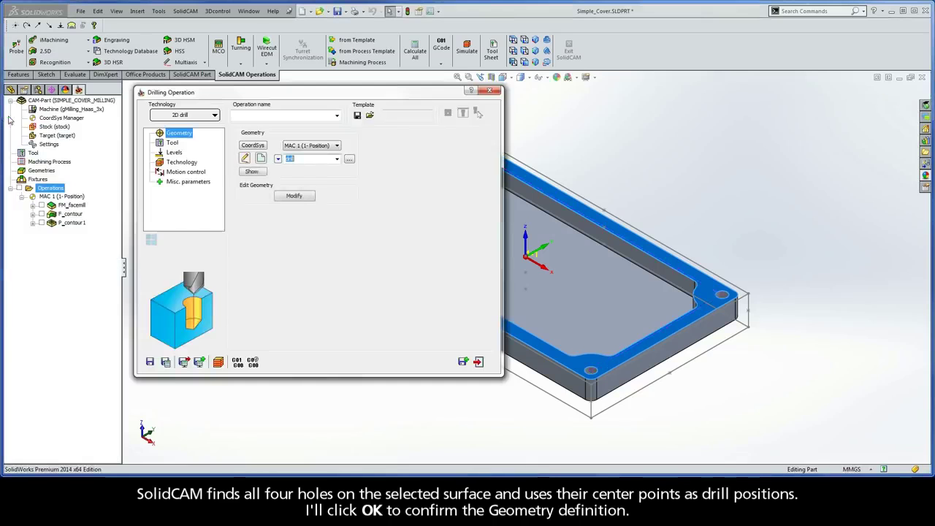
- Assign the 0.2 inch drill, tool number 3, to the drilling operation
{"action": "left_click", "coordinate": [172, 144]}
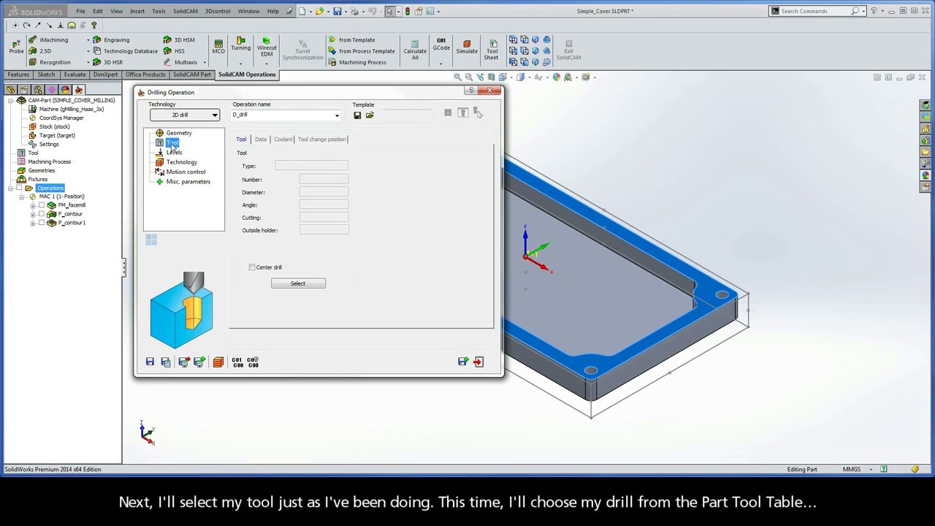
{"action": "left_click", "coordinate": [298, 284]}
{"action": "left_click", "coordinate": [243, 163]}
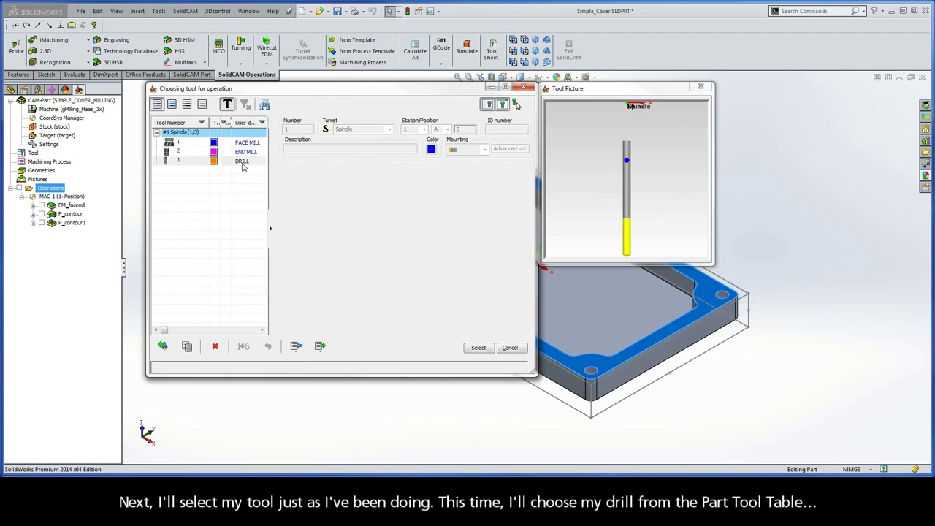
{"action": "left_click", "coordinate": [478, 348]}
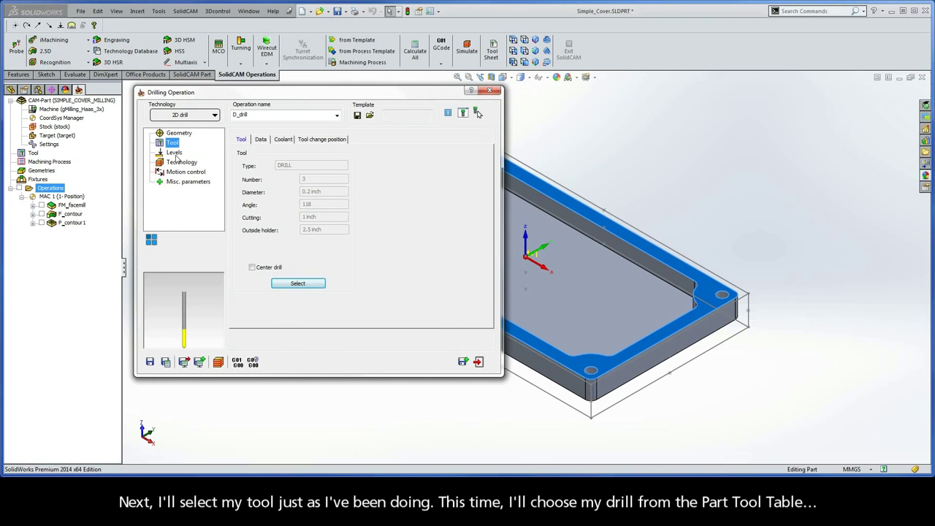
- Define the drilling levels, picking the model's top face as upper level and its bottom face as drill depth
{"action": "left_click", "coordinate": [175, 153]}
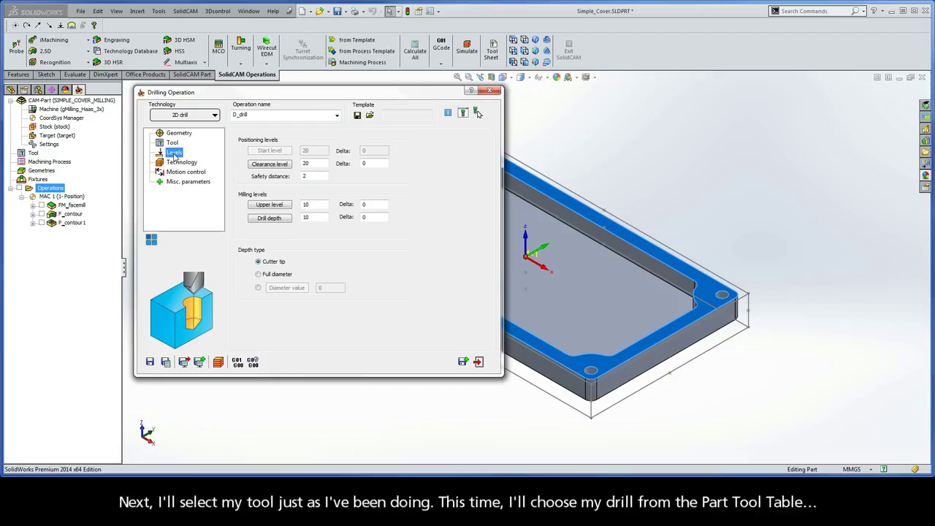
{"action": "left_click", "coordinate": [269, 206]}
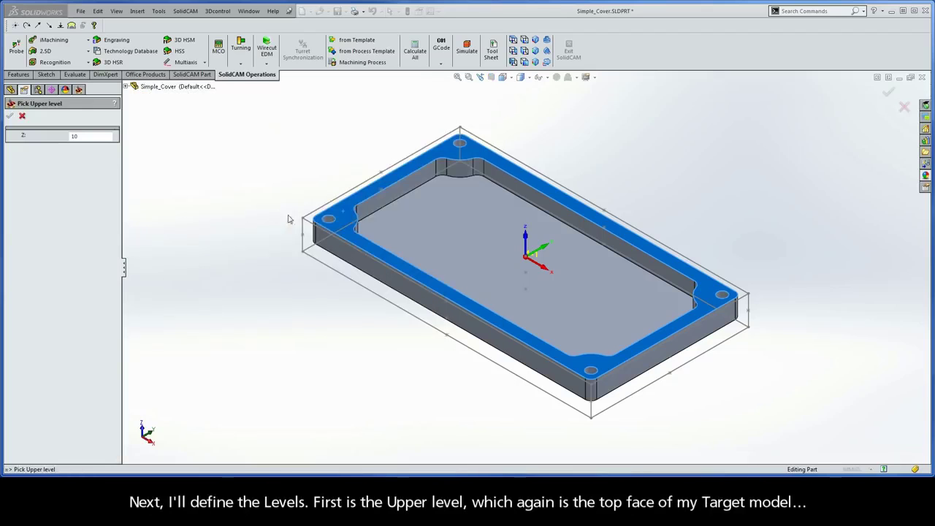
{"action": "left_click", "coordinate": [343, 212]}
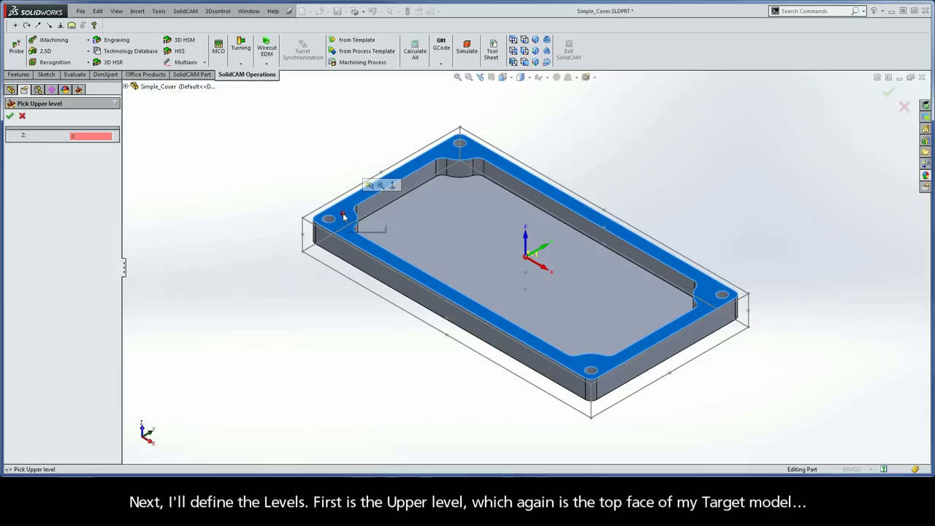
{"action": "left_click", "coordinate": [10, 117]}
{"action": "left_click", "coordinate": [269, 219]}
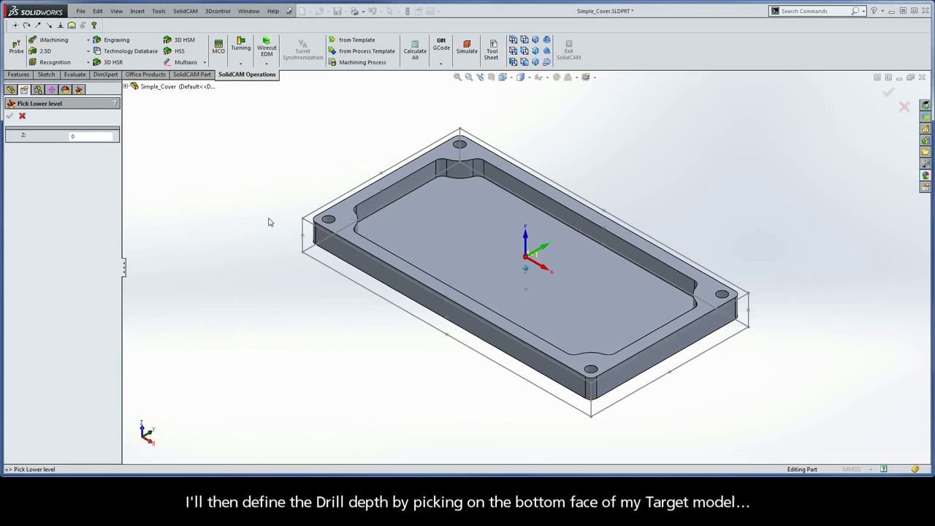
{"action": "key", "text": "Up"}
{"action": "key", "text": "Up"}
{"action": "key", "text": "Up"}
{"action": "key", "text": "Up"}
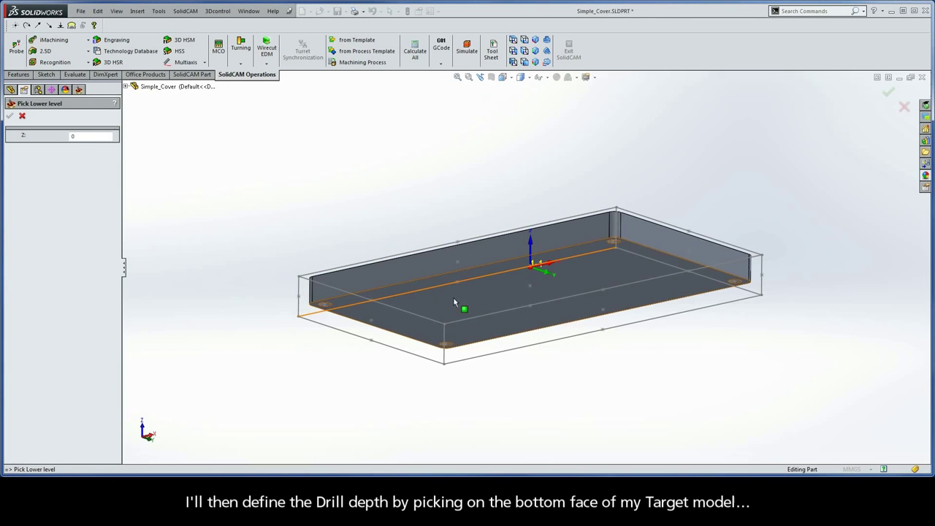
{"action": "left_click", "coordinate": [454, 302]}
{"action": "key", "text": "ctrl+7"}
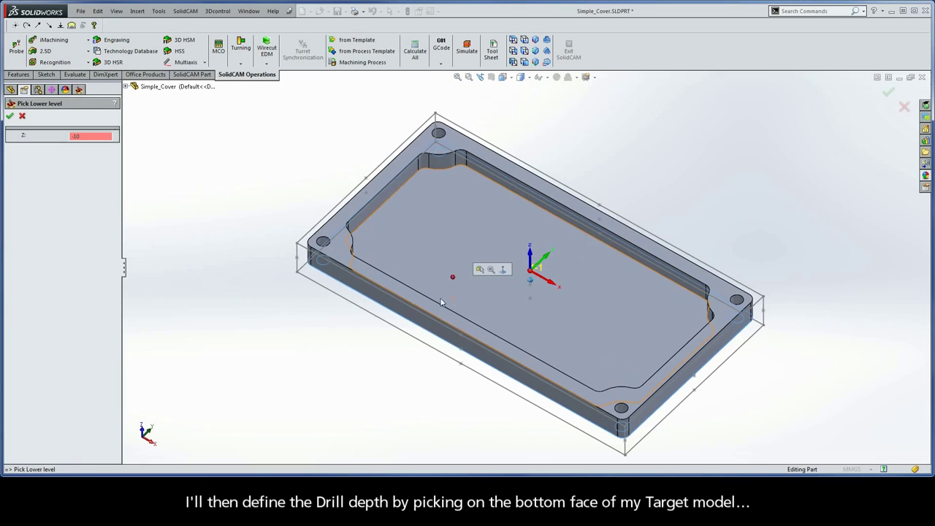
{"action": "left_click", "coordinate": [10, 115]}
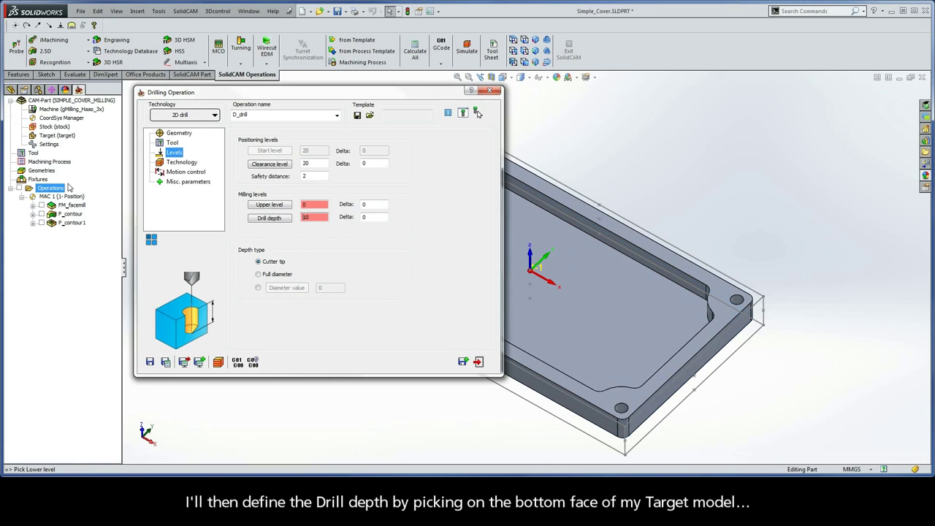
- Set the drilling depth type to Full diameter, and save and calculate the operation with the default technology settings
{"action": "left_click", "coordinate": [259, 275]}
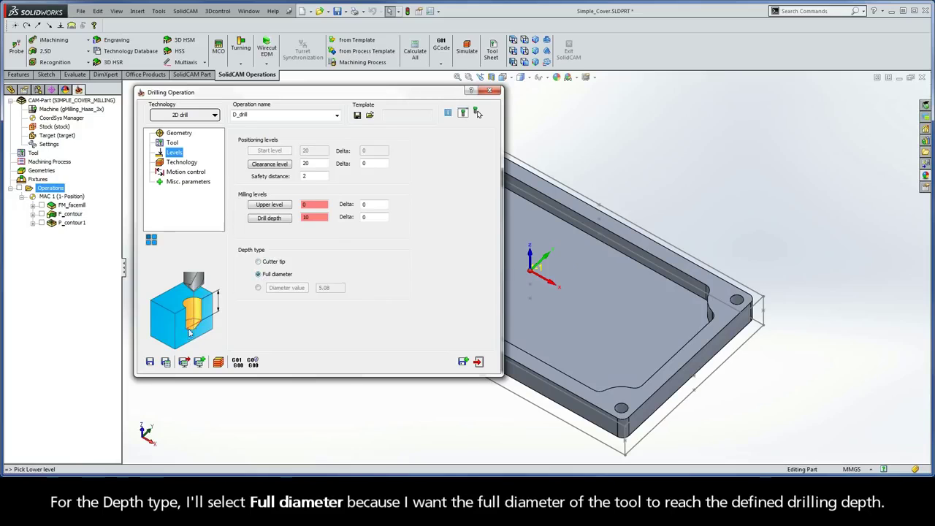
{"action": "left_click", "coordinate": [181, 162]}
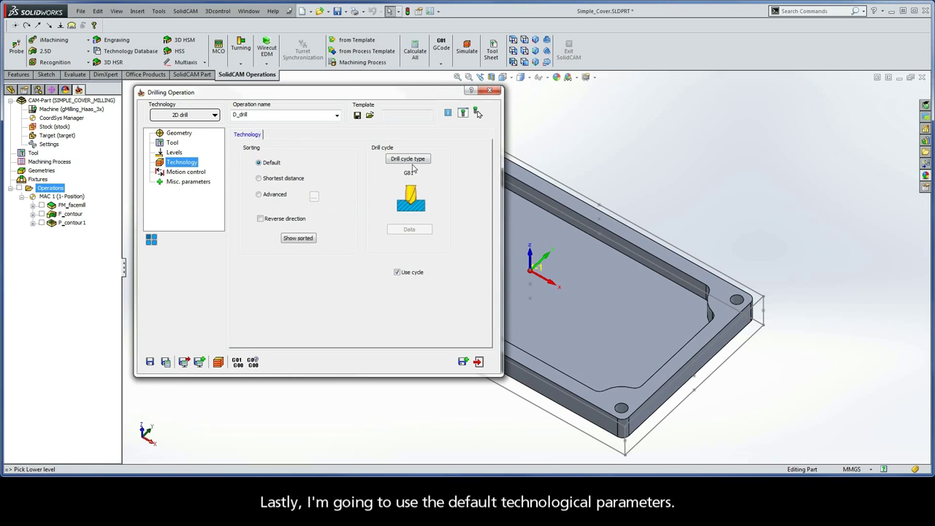
{"action": "left_click", "coordinate": [167, 362]}
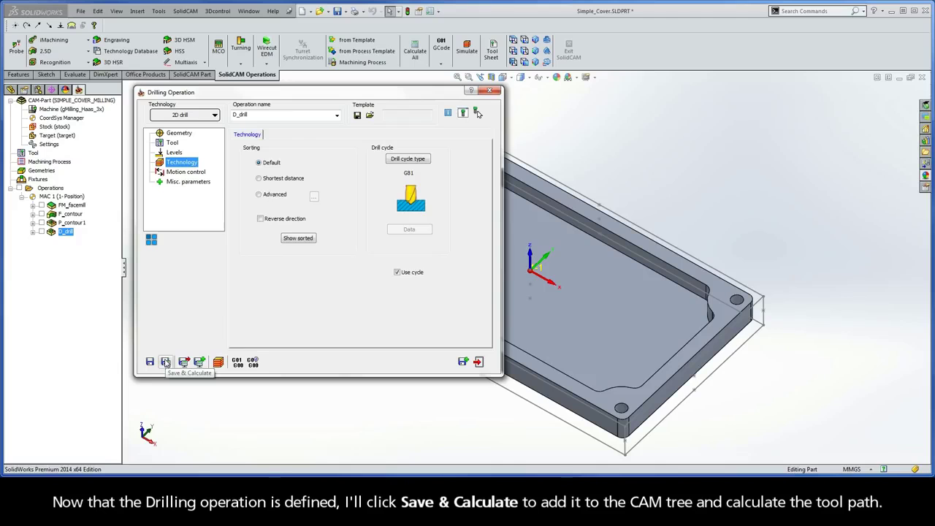
- Save and calculate the drilling operation, and open the simulation with all operations in the CAM tree selected
{"action": "left_click", "coordinate": [167, 362]}
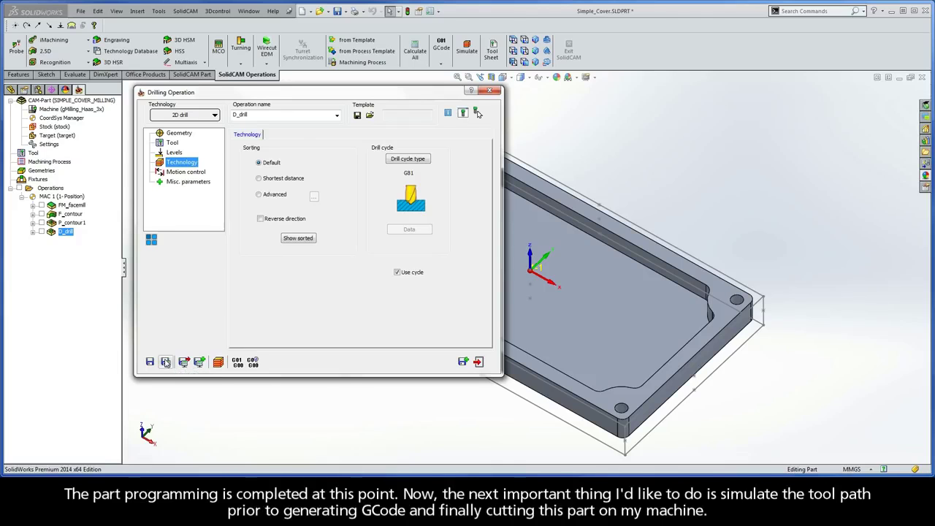
{"action": "left_click", "coordinate": [218, 363]}
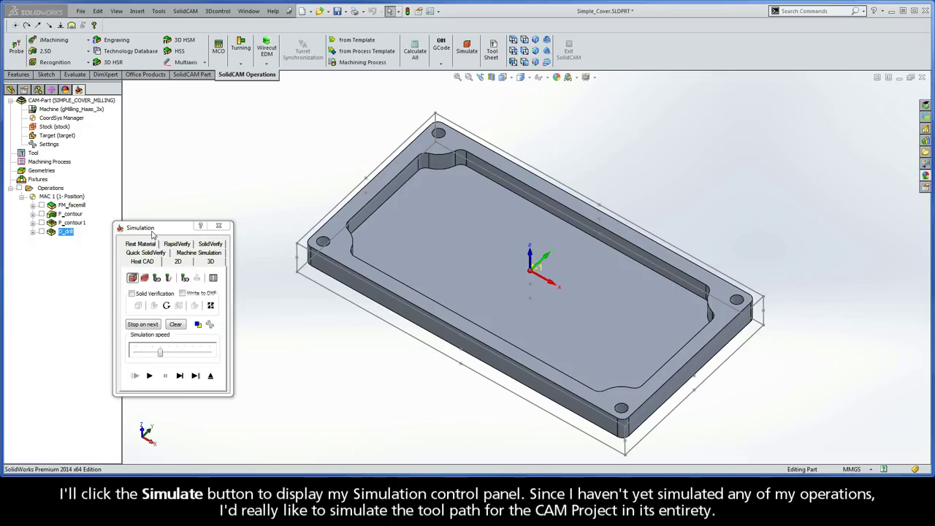
{"action": "left_click", "coordinate": [71, 205]}
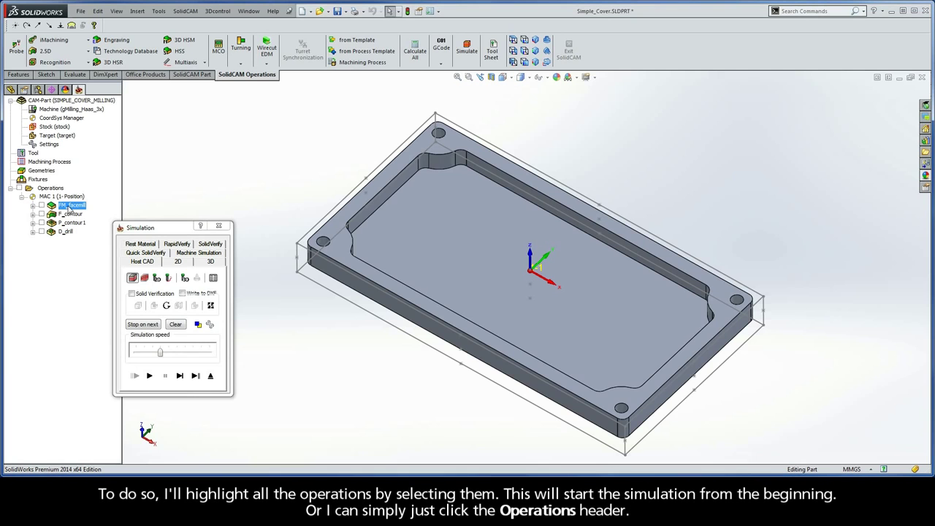
{"action": "left_click", "coordinate": [66, 232], "text": "shift"}
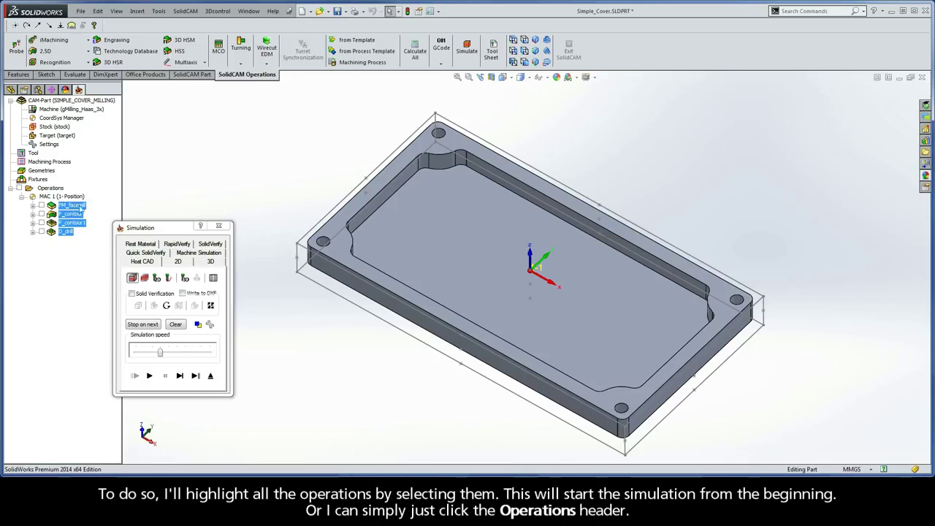
{"action": "left_click", "coordinate": [51, 189]}
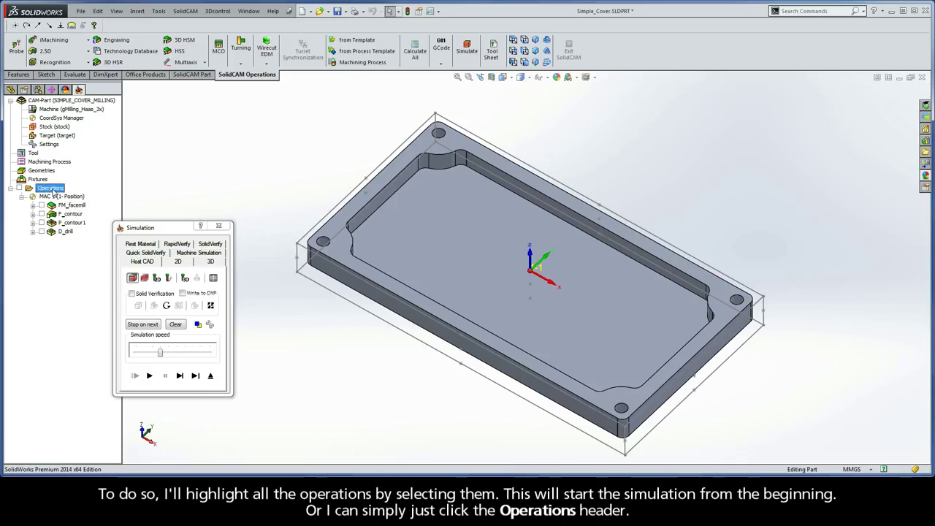
- Play the complete tool path simulation in SolidVerify mode on the solid stock, and exit the simulation
{"action": "left_click", "coordinate": [210, 244]}
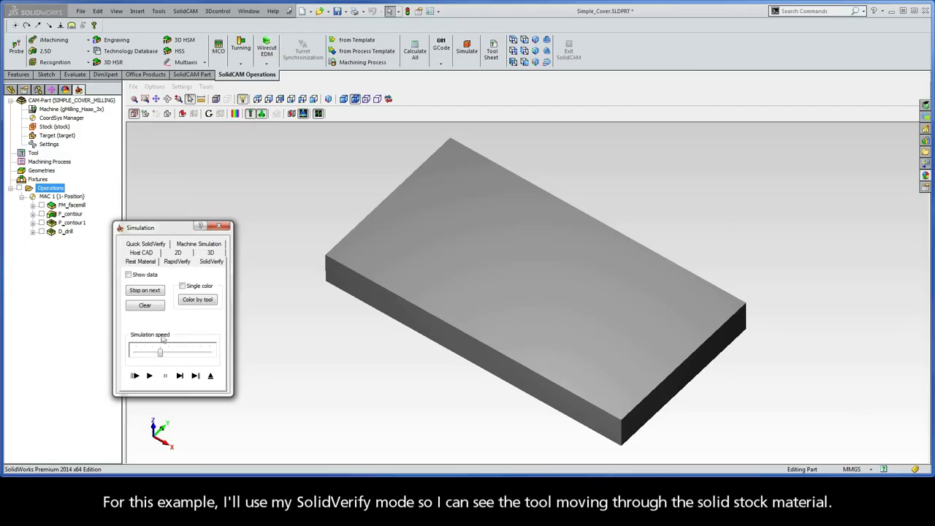
{"action": "left_click", "coordinate": [149, 375]}
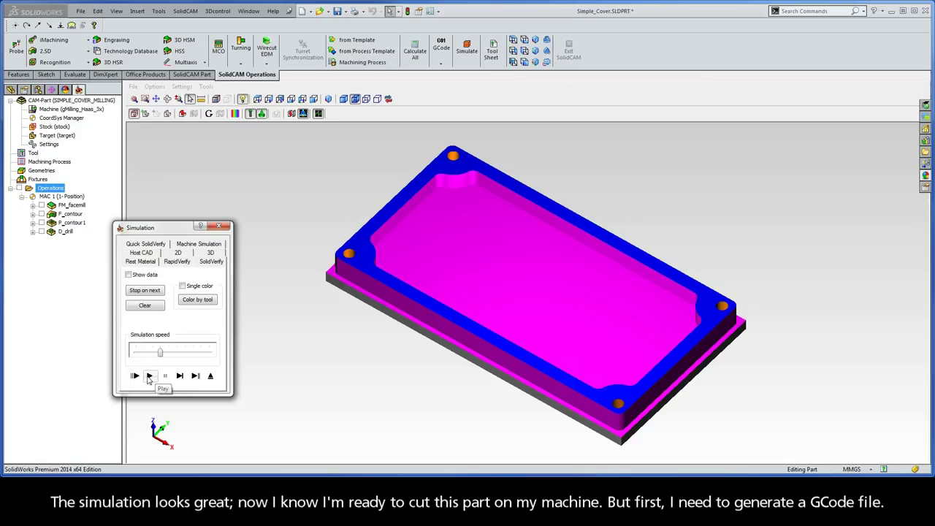
{"action": "left_click", "coordinate": [210, 377]}
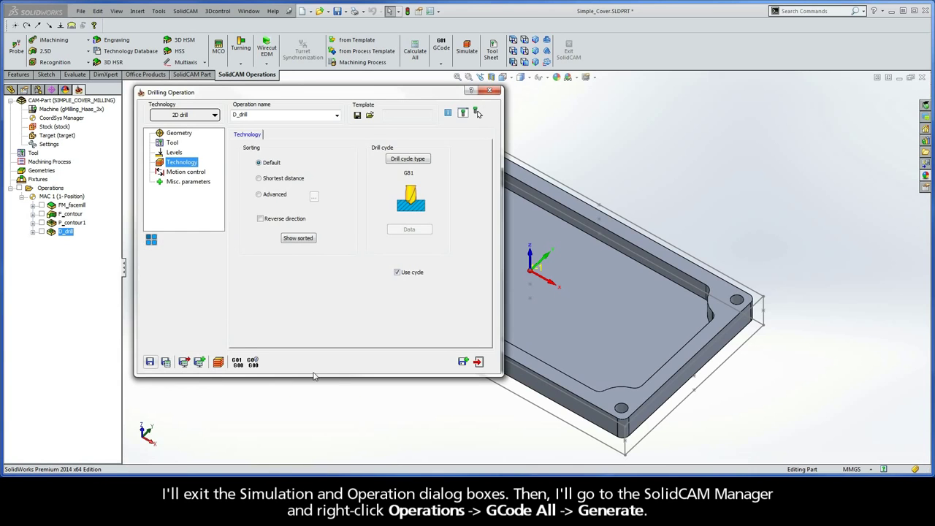
- Exit the drilling operation, generate the GCode for all operations, and review the resulting NC file through to its end
{"action": "left_click", "coordinate": [478, 362]}
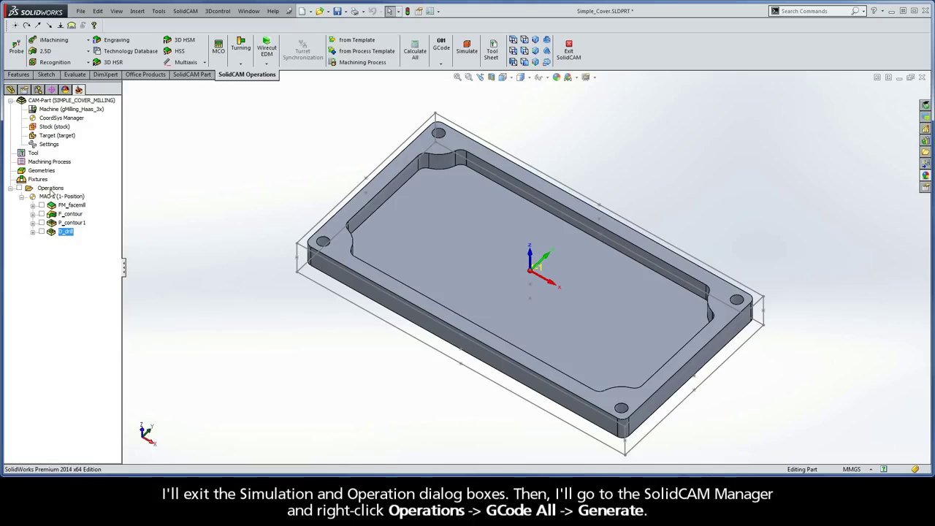
{"action": "right_click", "coordinate": [50, 190]}
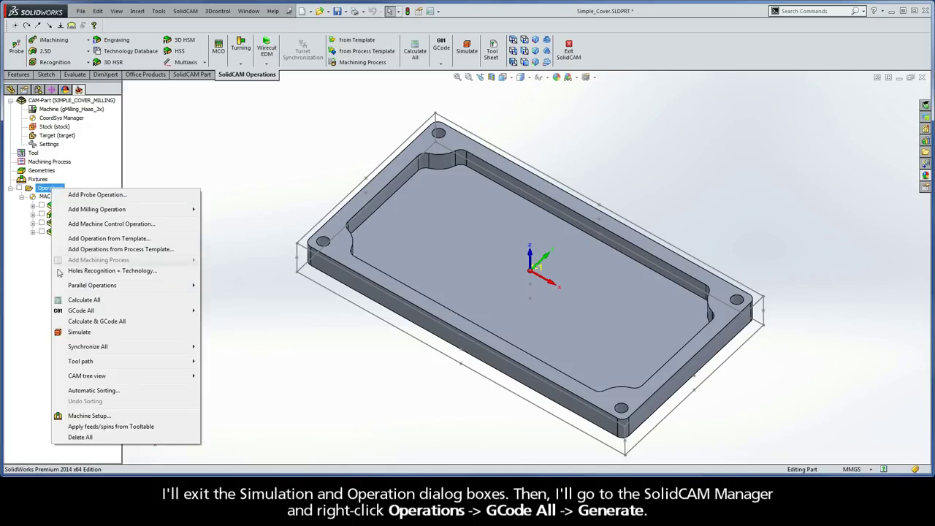
{"action": "mouse_move", "coordinate": [61, 314]}
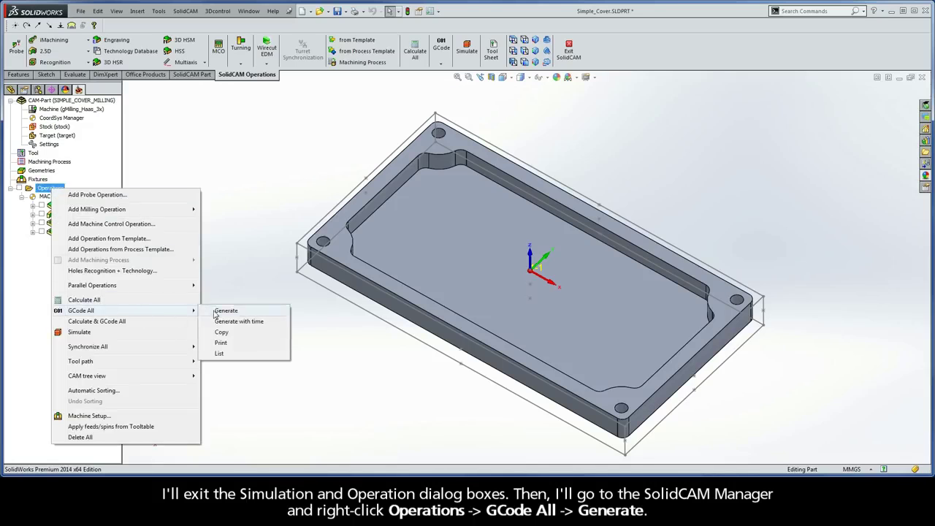
{"action": "left_click", "coordinate": [241, 311]}
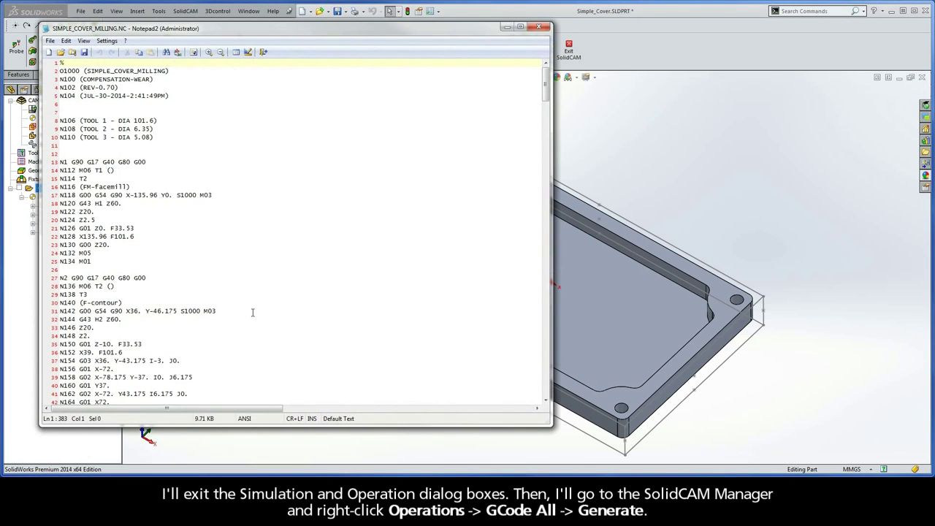
{"action": "left_click_drag", "start_coordinate": [544, 86], "coordinate": [546, 385]}
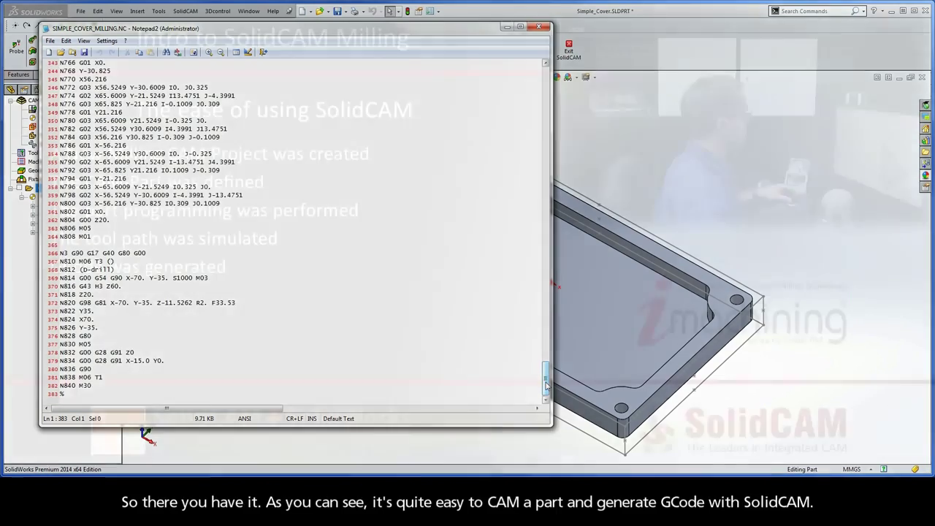